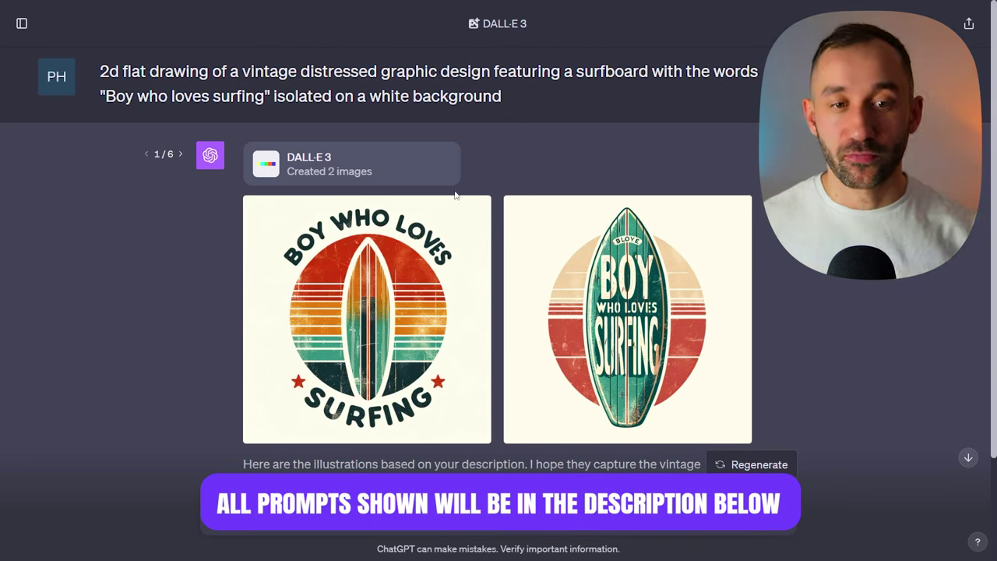
Step: View both surfboard designs full size, then return to the chat
{"action": "left_click", "coordinate": [383, 314]}
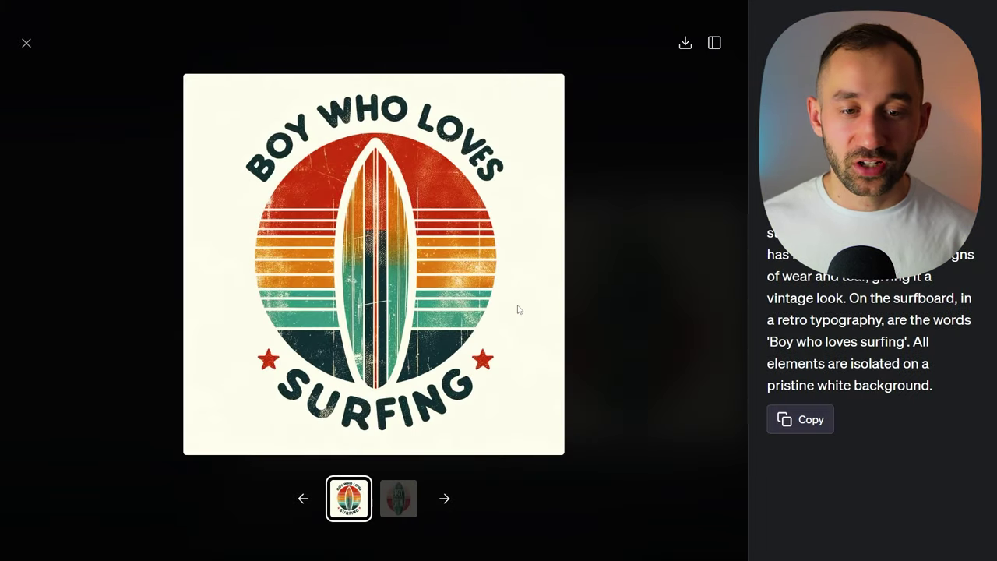
{"action": "left_click", "coordinate": [406, 502]}
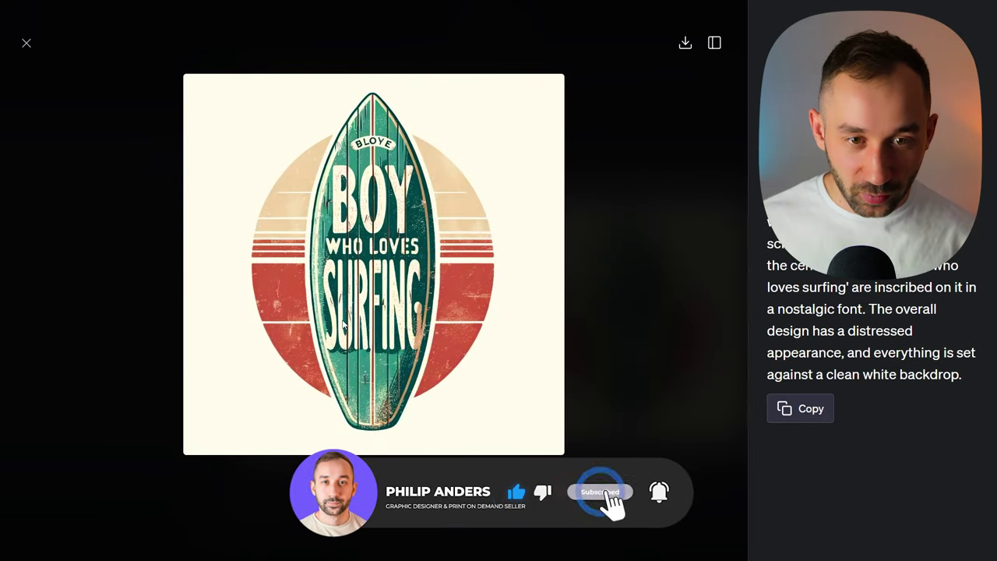
{"action": "left_click", "coordinate": [26, 43]}
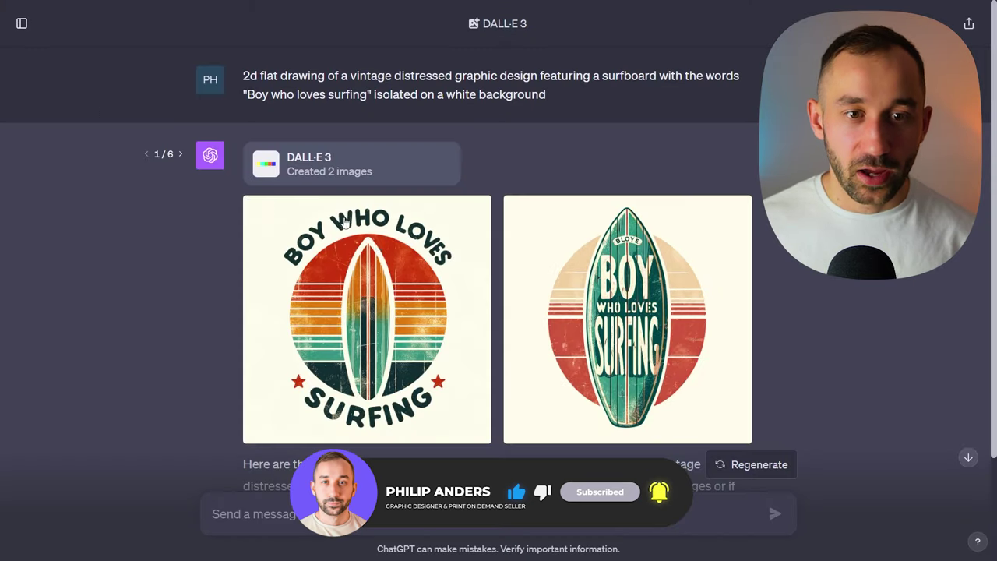
Step: Page the surfboard reply forward through versions 2 to 6
{"action": "left_click", "coordinate": [180, 156]}
{"action": "scroll", "coordinate": [299, 309], "scroll_direction": "down", "scroll_amount": 1}
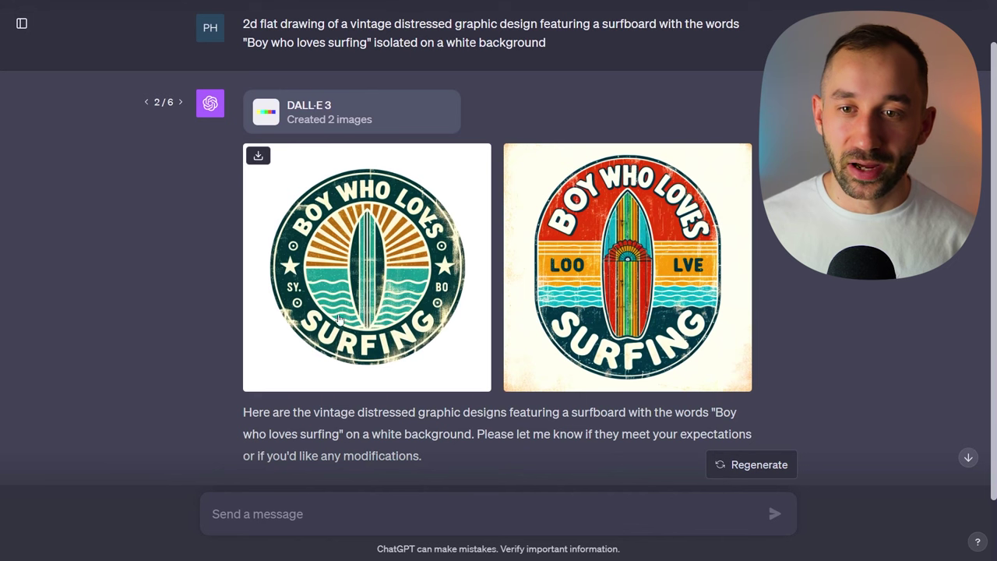
{"action": "left_click", "coordinate": [180, 102]}
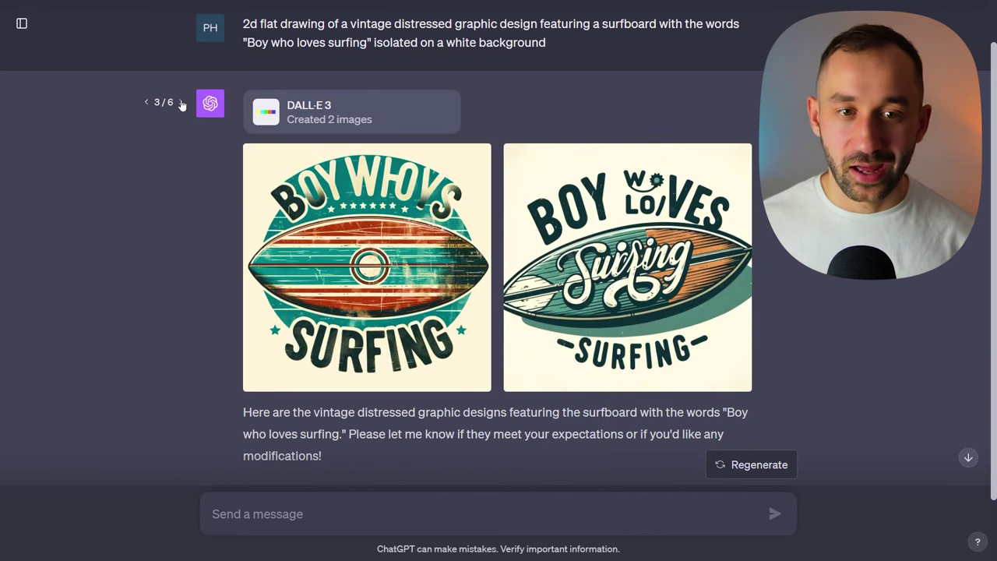
{"action": "left_click", "coordinate": [181, 102]}
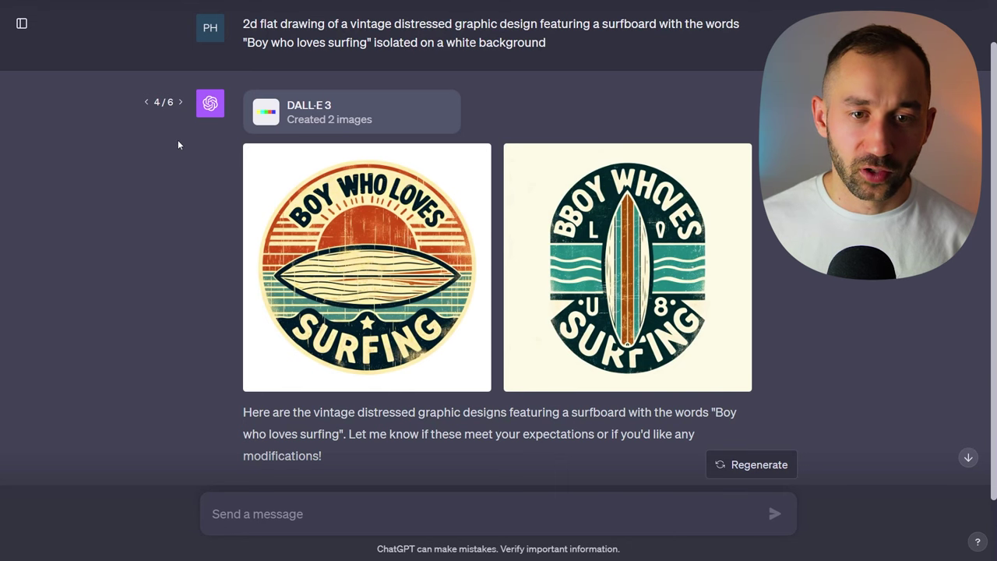
{"action": "left_click", "coordinate": [180, 103]}
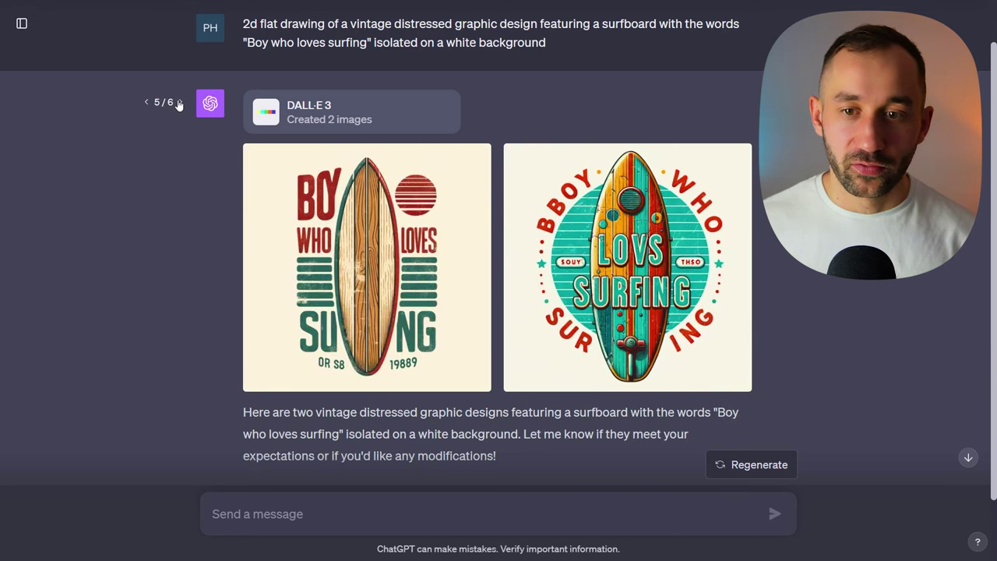
{"action": "left_click", "coordinate": [180, 103]}
Step: Enlarge the left sixth-version surfboard design, then return to the chat
{"action": "left_click", "coordinate": [365, 370]}
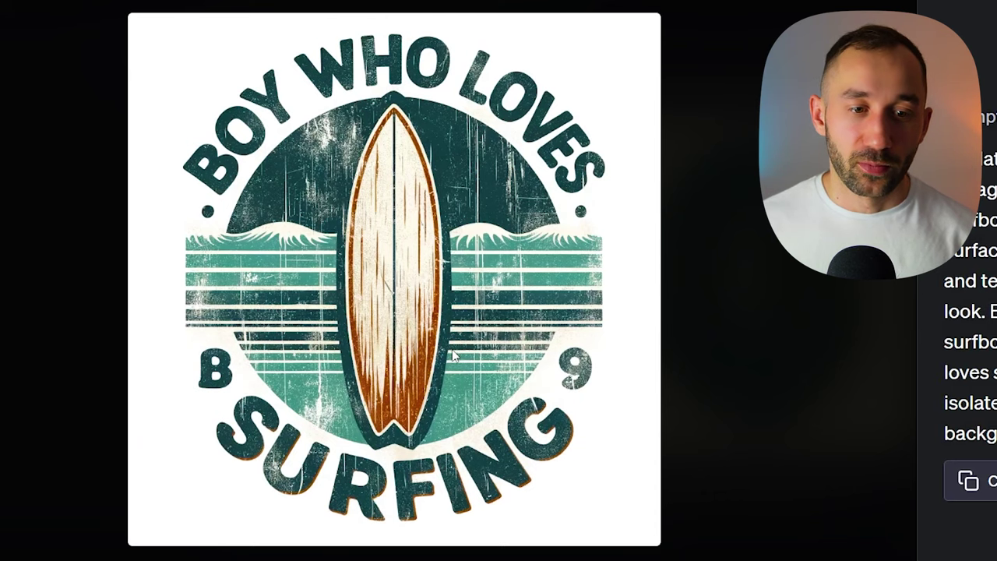
{"action": "left_click", "coordinate": [117, 146]}
{"action": "scroll", "coordinate": [458, 231], "scroll_direction": "down", "scroll_amount": 1}
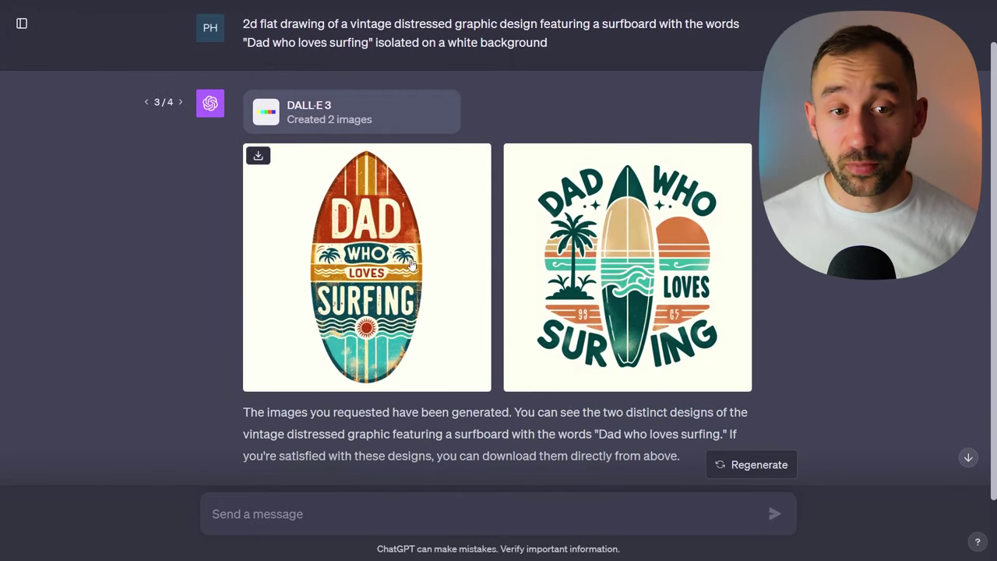
Step: Open the first 'Dad who loves surfing' design full size
{"action": "left_click", "coordinate": [381, 266]}
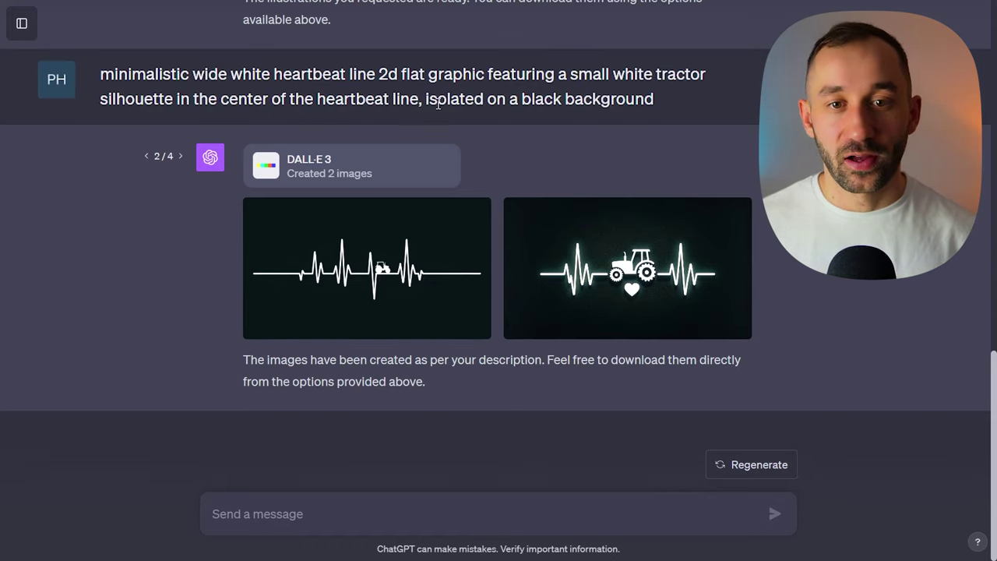
Step: View both tractor heartbeat images full size, then return to the chat
{"action": "mouse_move", "coordinate": [394, 262]}
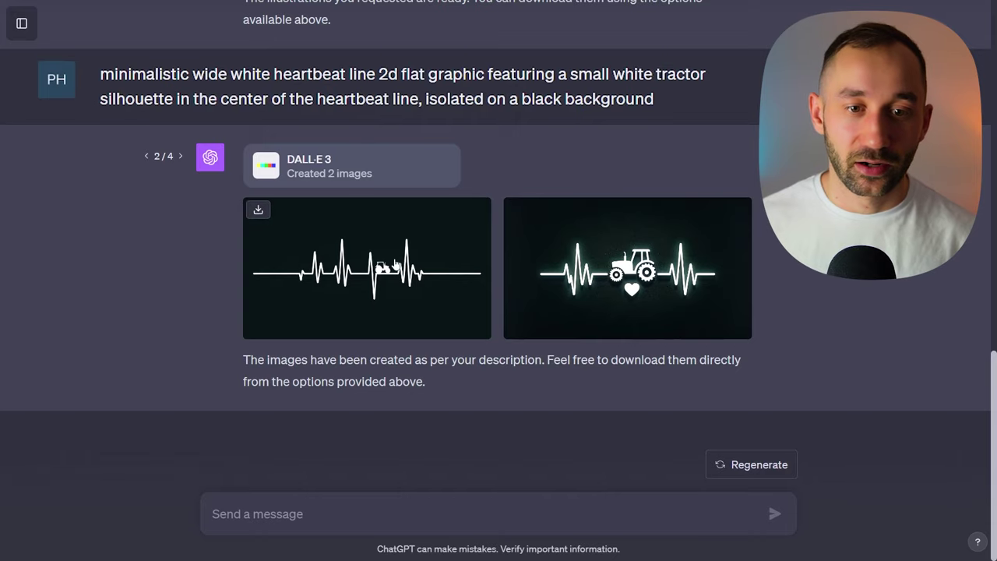
{"action": "left_click", "coordinate": [410, 278]}
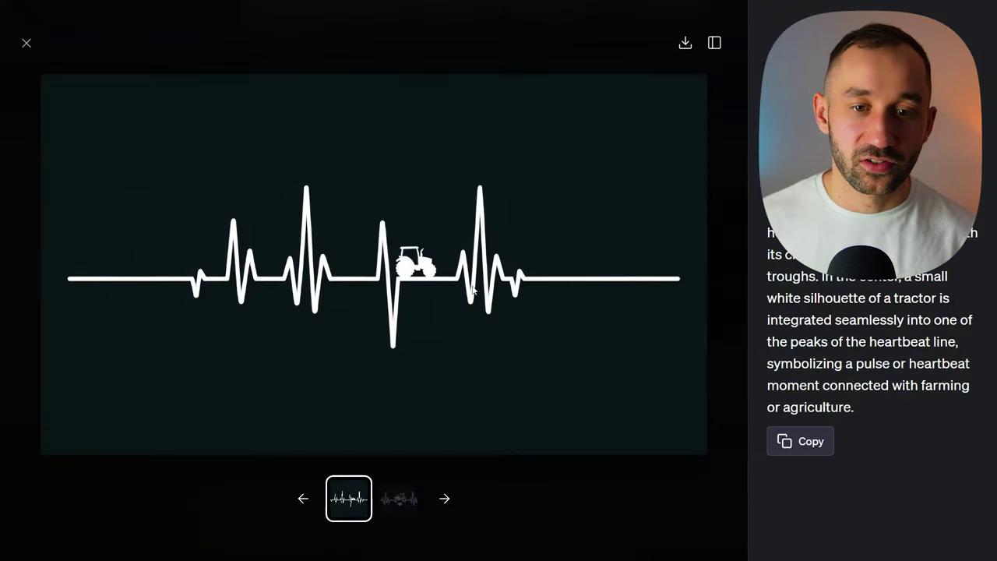
{"action": "left_click", "coordinate": [401, 508]}
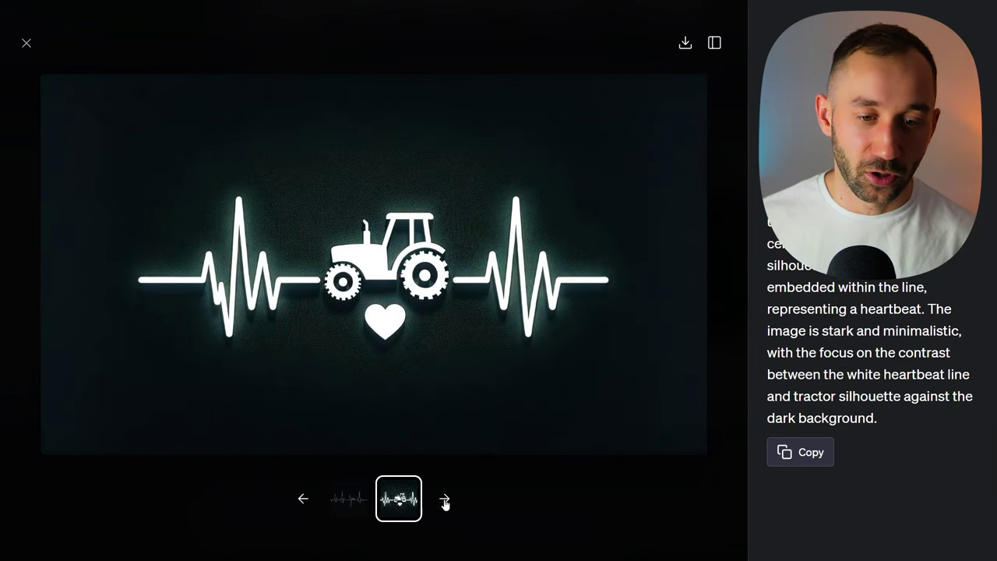
{"action": "left_click", "coordinate": [26, 43]}
Step: Switch to the third tractor version and view both its images enlarged
{"action": "left_click", "coordinate": [180, 158]}
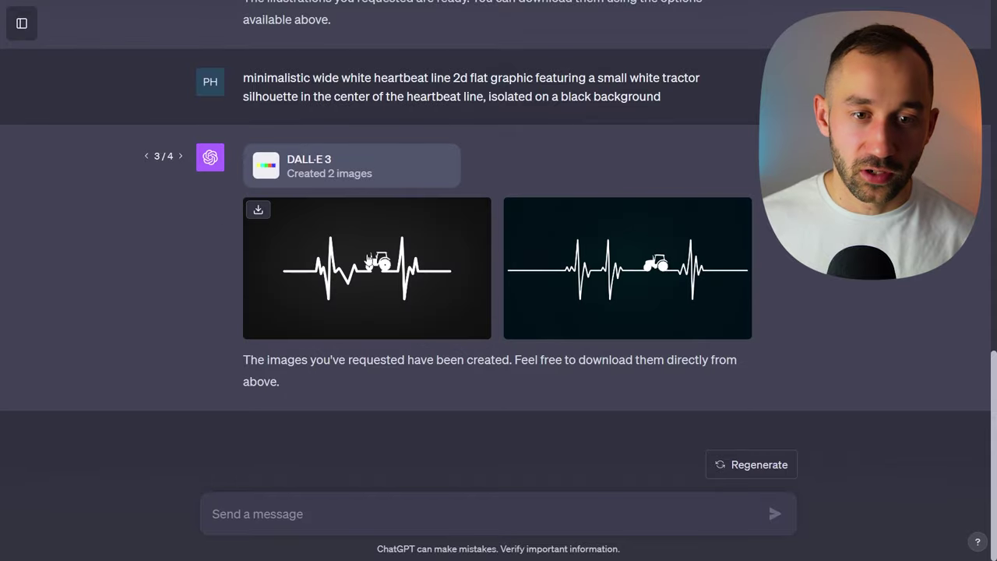
{"action": "left_click", "coordinate": [382, 265]}
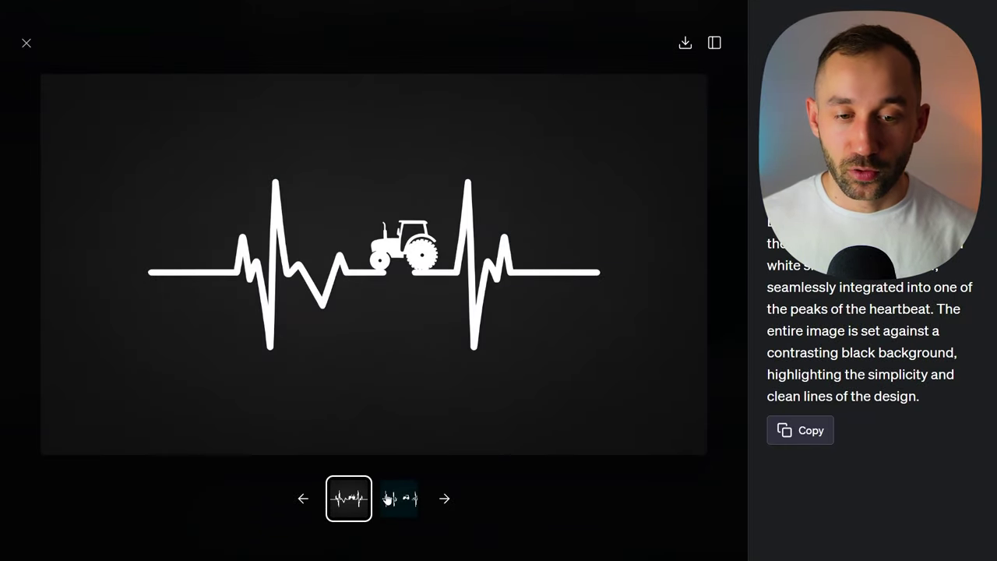
{"action": "left_click", "coordinate": [392, 496]}
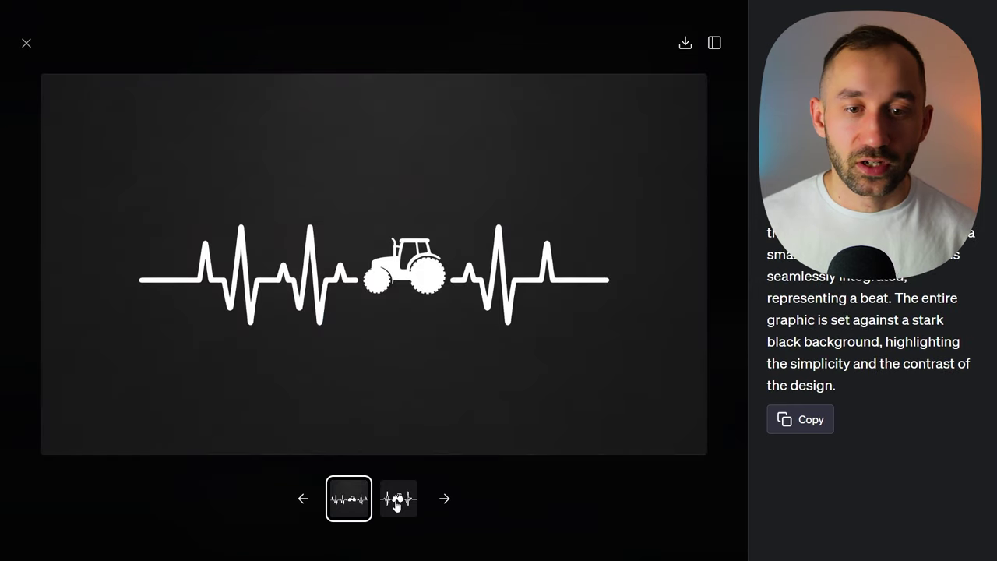
{"action": "left_click", "coordinate": [397, 502]}
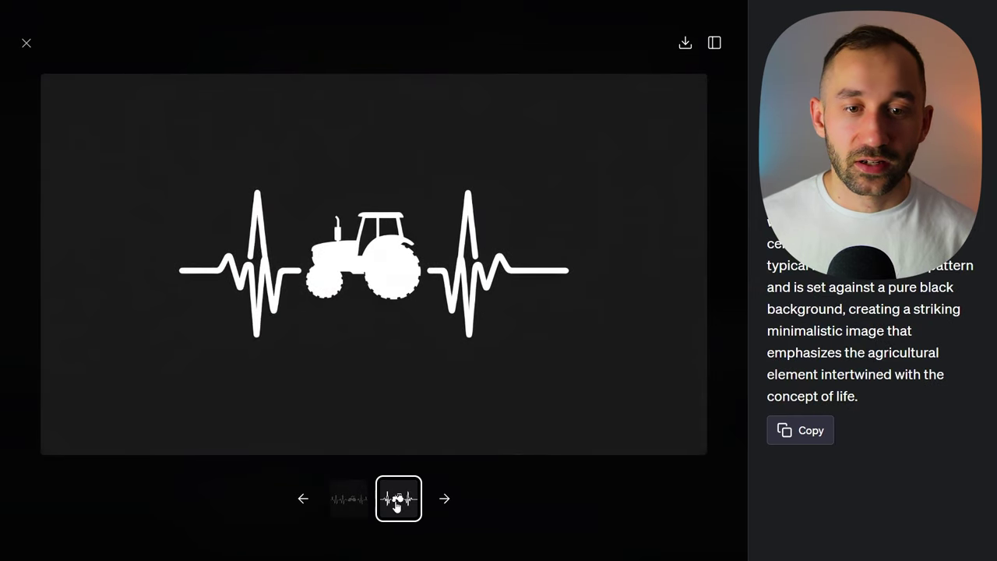
{"action": "left_click", "coordinate": [26, 43]}
Step: Select the word 'minimalistic' in the tractor heartbeat prompt
{"action": "scroll", "coordinate": [468, 250], "scroll_direction": "up", "scroll_amount": 1}
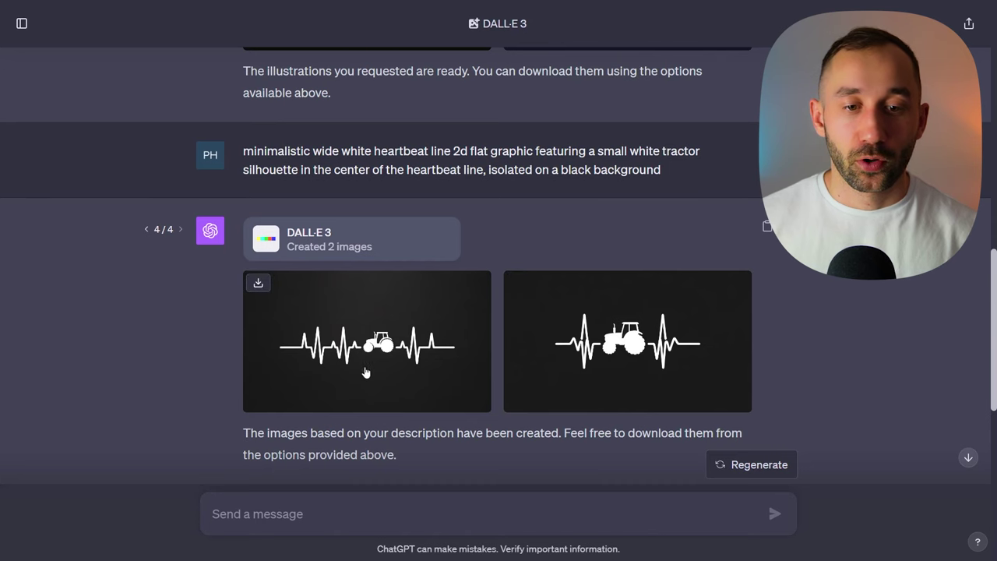
{"action": "scroll", "coordinate": [366, 374], "scroll_direction": "down", "scroll_amount": 1}
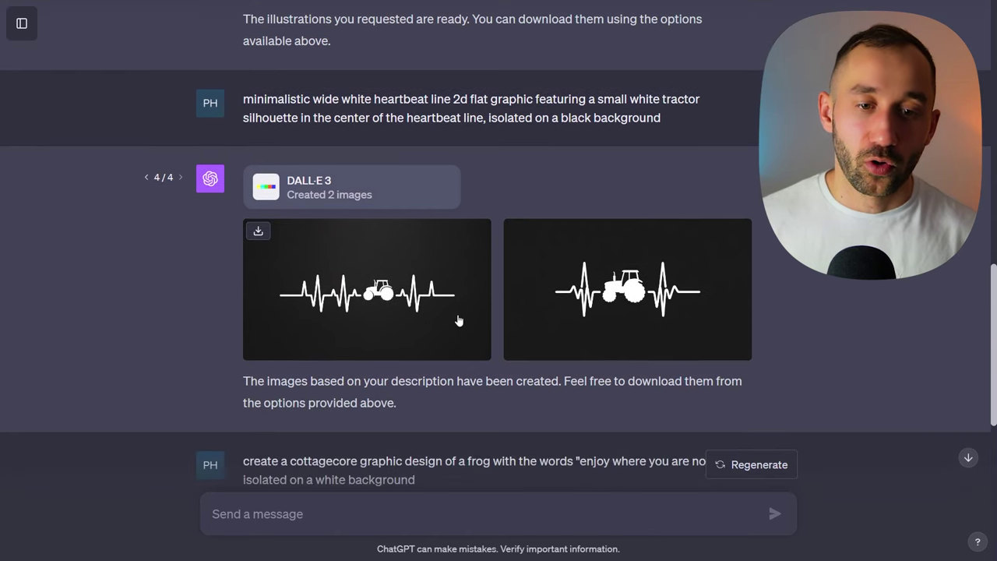
{"action": "scroll", "coordinate": [393, 292], "scroll_direction": "up", "scroll_amount": 1}
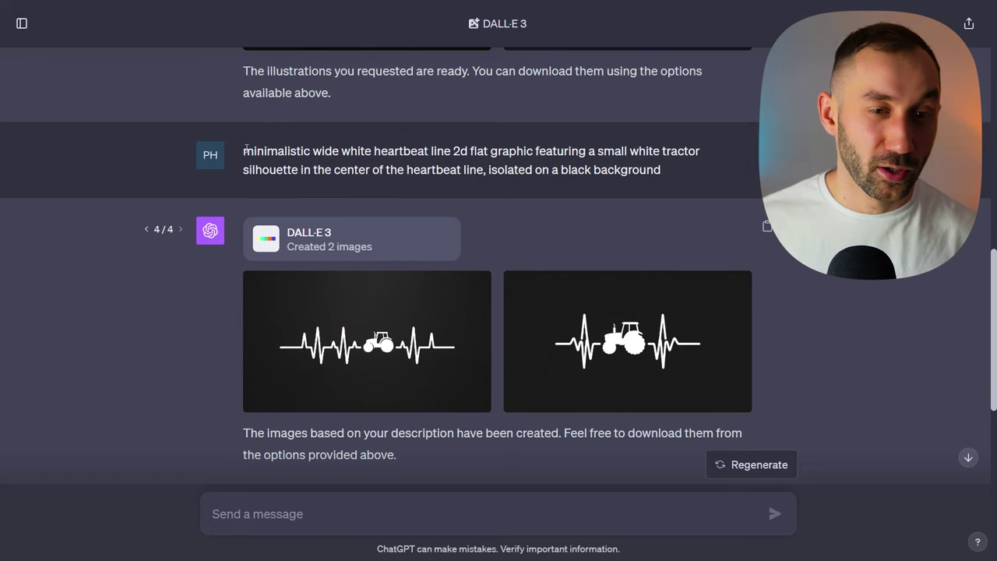
{"action": "left_click_drag", "start_coordinate": [244, 150], "coordinate": [310, 150]}
Step: Clear the text selection in the tractor heartbeat prompt
{"action": "left_click", "coordinate": [309, 149]}
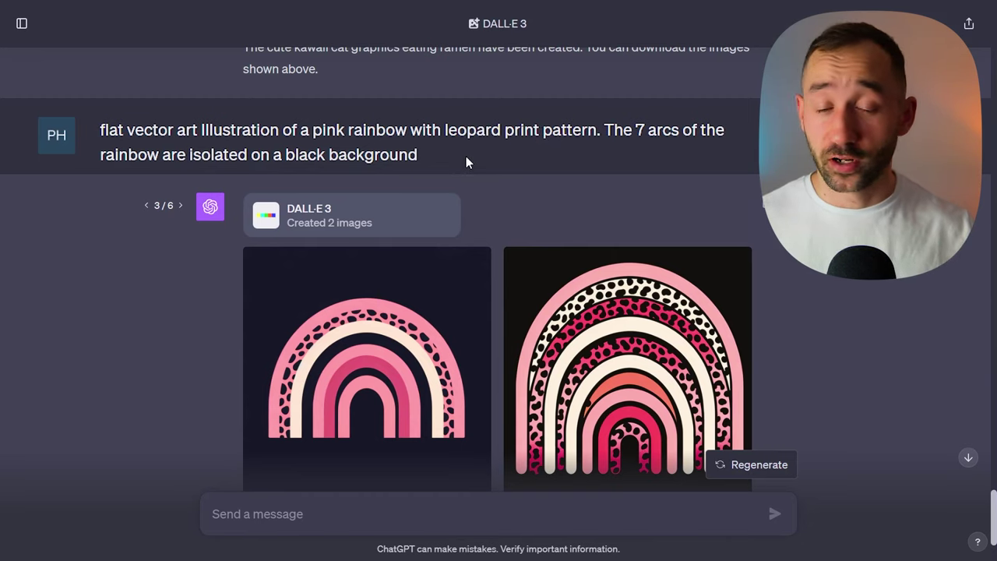
Step: Enlarge the first rainbow design, then return to the chat
{"action": "scroll", "coordinate": [328, 374], "scroll_direction": "down", "scroll_amount": 1}
{"action": "left_click", "coordinate": [335, 370]}
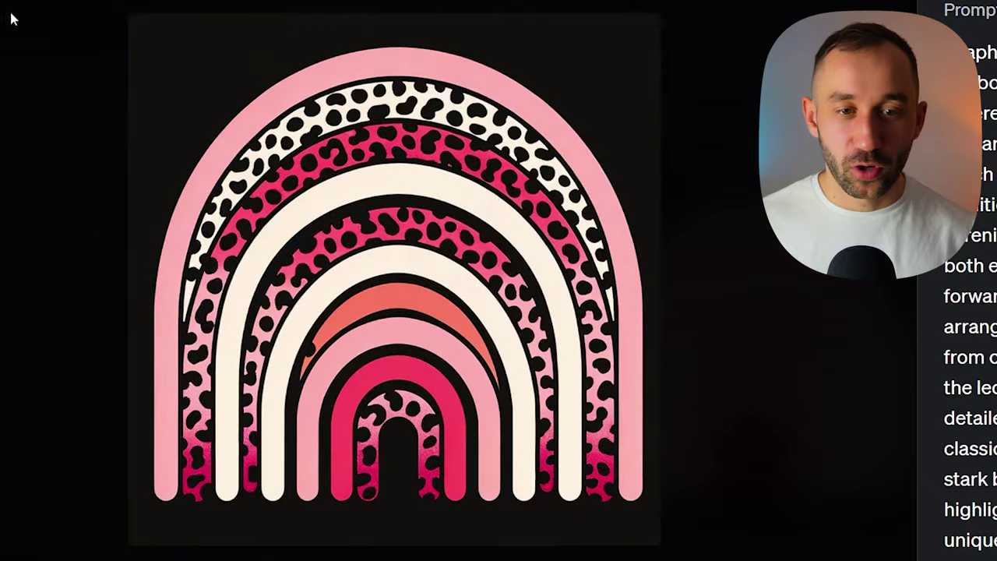
{"action": "key", "text": "Escape"}
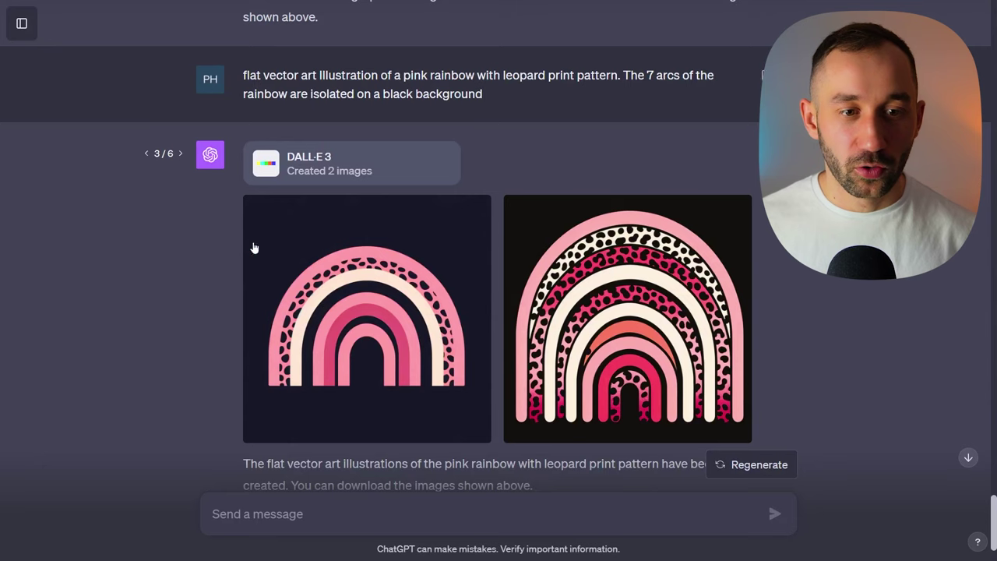
Step: Advance the rainbow reply's versions, viewing the second design enlarged
{"action": "left_click", "coordinate": [180, 154]}
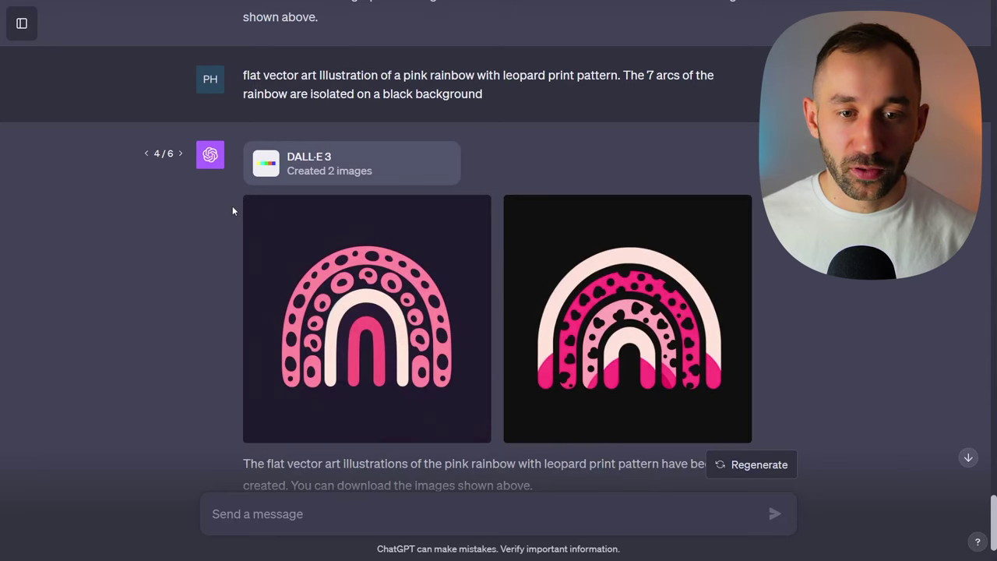
{"action": "left_click", "coordinate": [660, 323]}
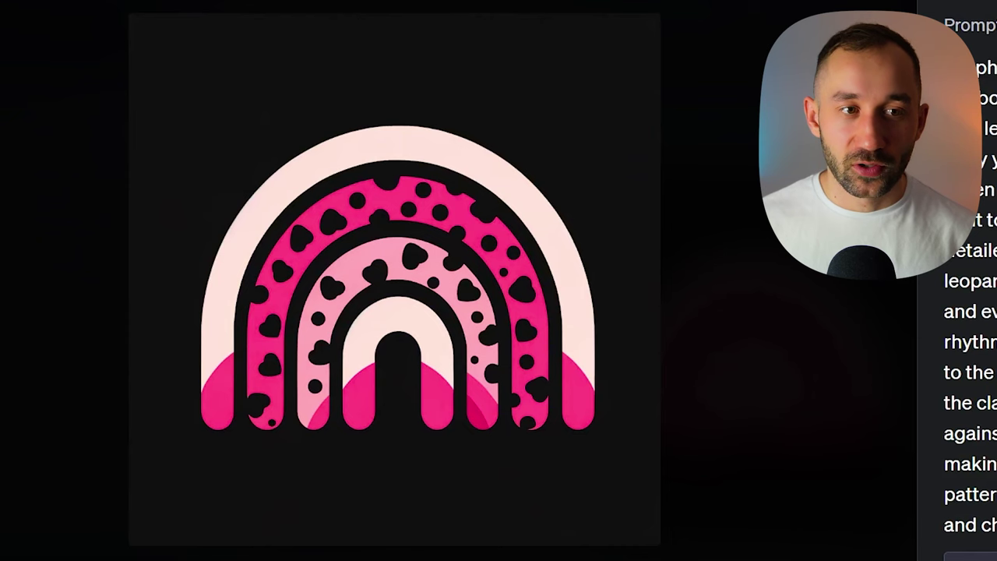
{"action": "key", "text": "Escape"}
{"action": "left_click", "coordinate": [180, 154]}
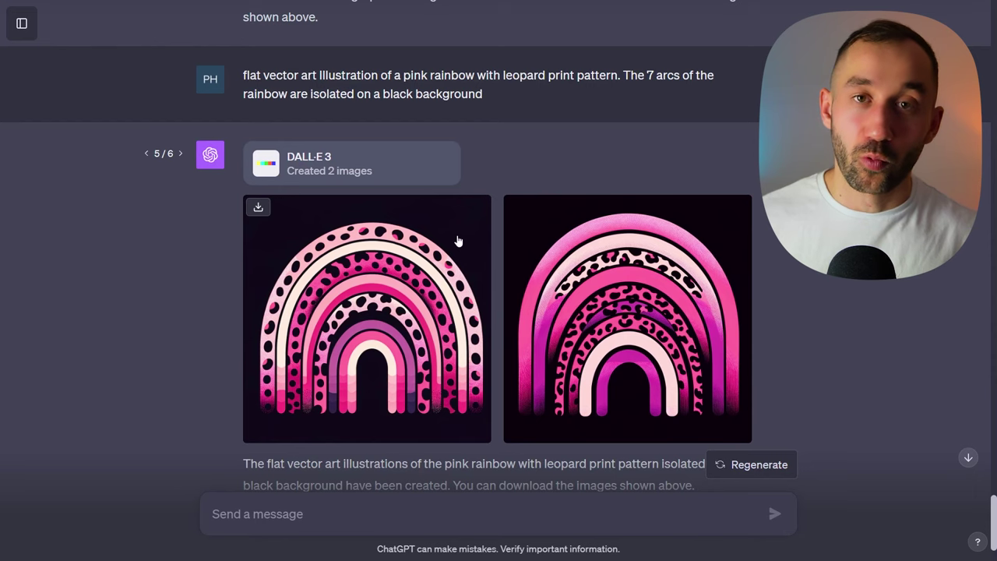
{"action": "left_click", "coordinate": [181, 154]}
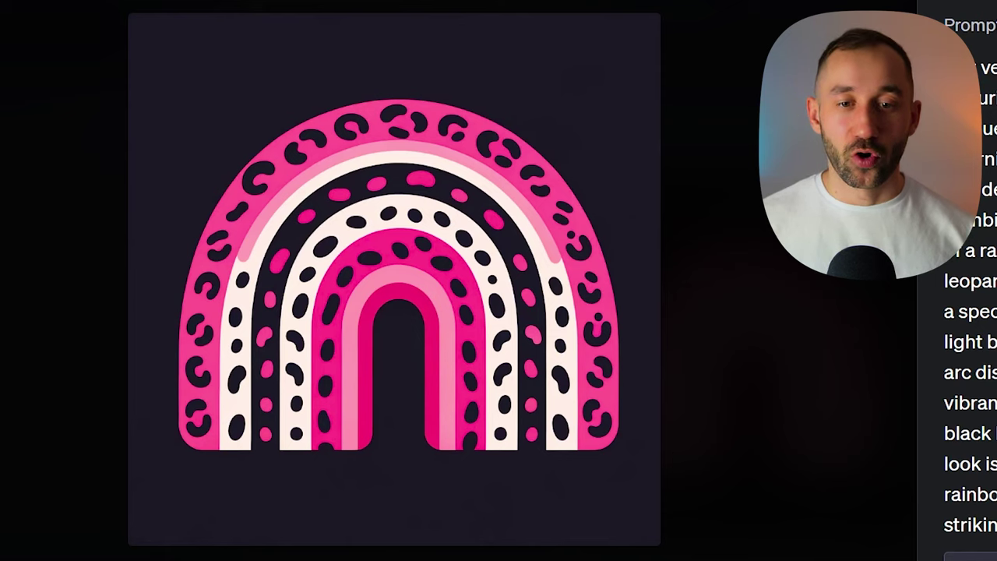
{"action": "key", "text": "Escape"}
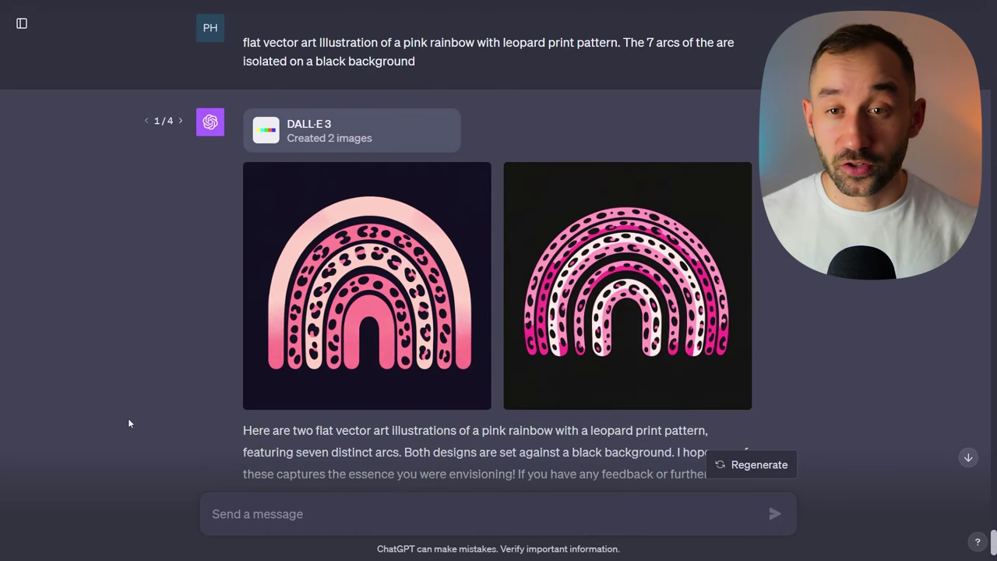
Step: View both pink leopard-print rainbow images full-screen
{"action": "scroll", "coordinate": [308, 228], "scroll_direction": "down", "scroll_amount": 1}
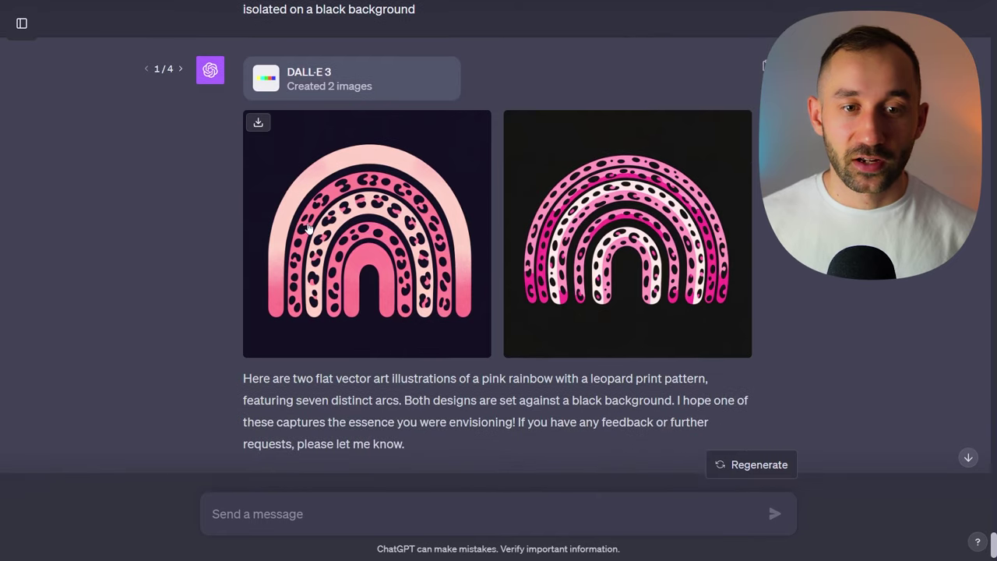
{"action": "left_click", "coordinate": [328, 226]}
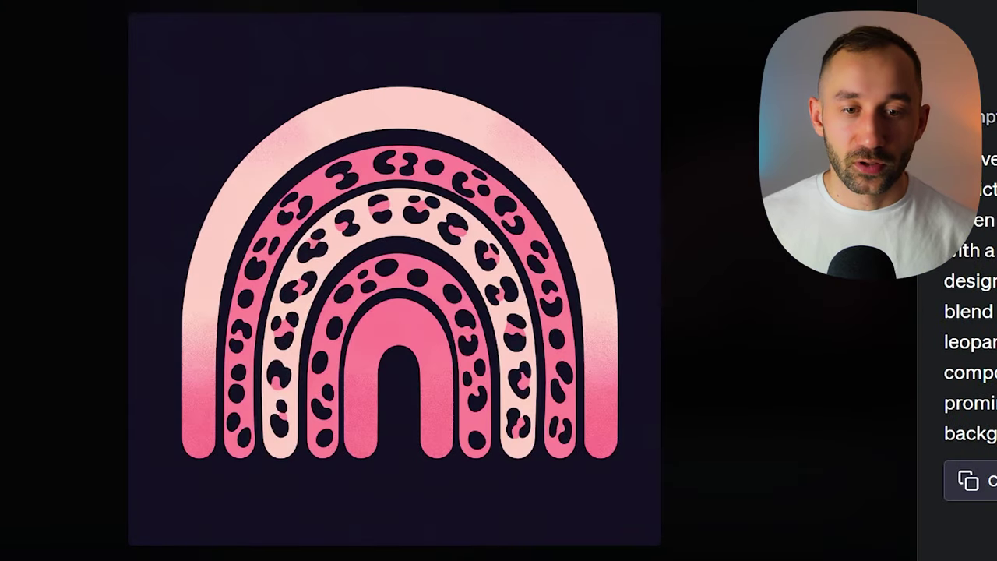
{"action": "key", "text": "Right"}
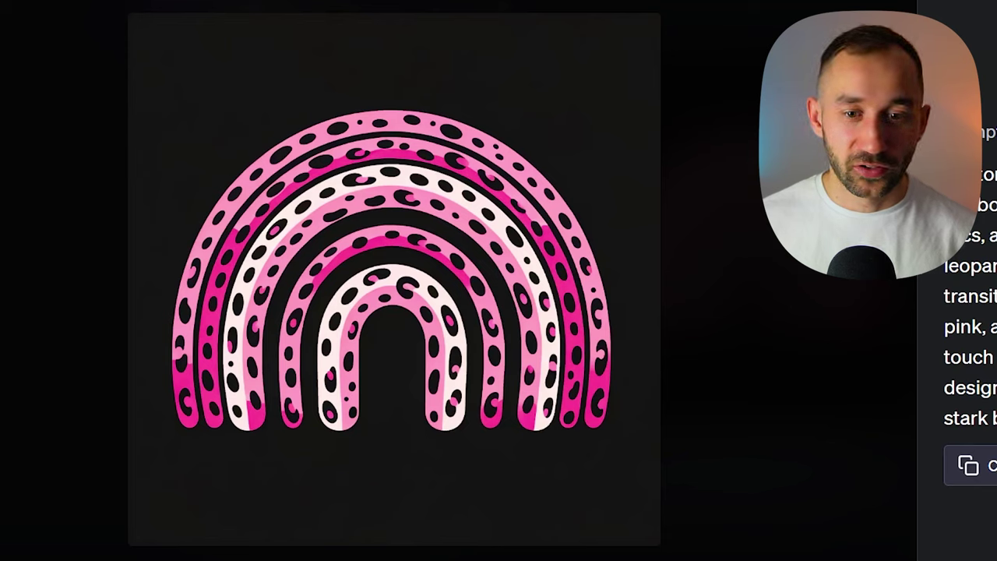
{"action": "key", "text": "Escape"}
Step: Step the rainbow reply through versions 2/4, 3/4 and 4/4
{"action": "left_click", "coordinate": [180, 70]}
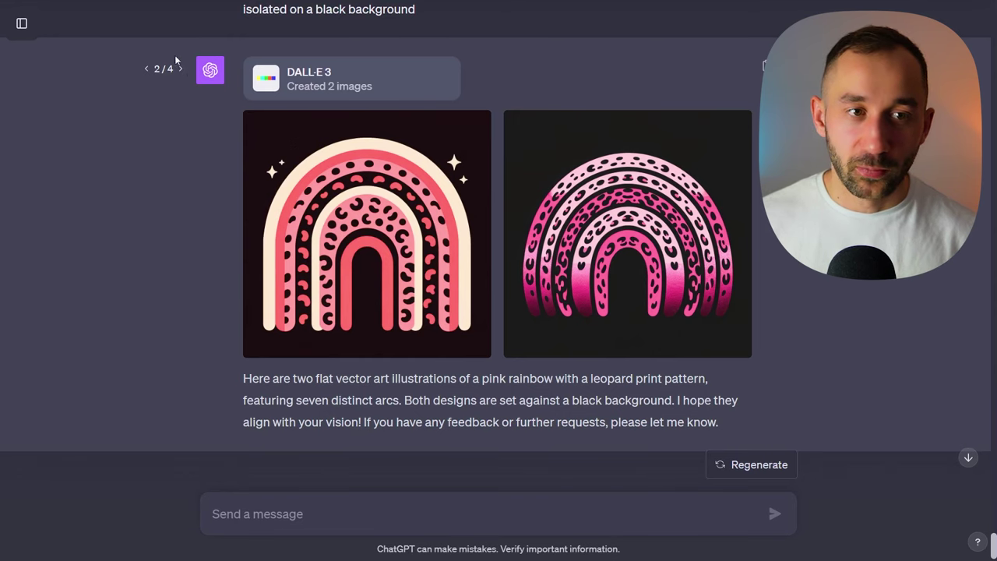
{"action": "left_click", "coordinate": [181, 69]}
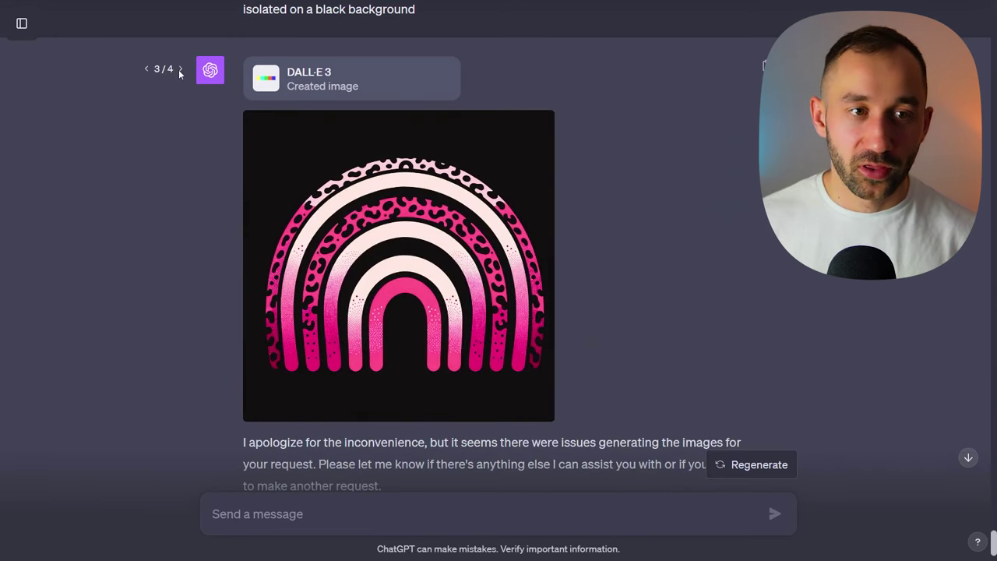
{"action": "left_click", "coordinate": [180, 69]}
{"action": "scroll", "coordinate": [758, 354], "scroll_direction": "up", "scroll_amount": 1}
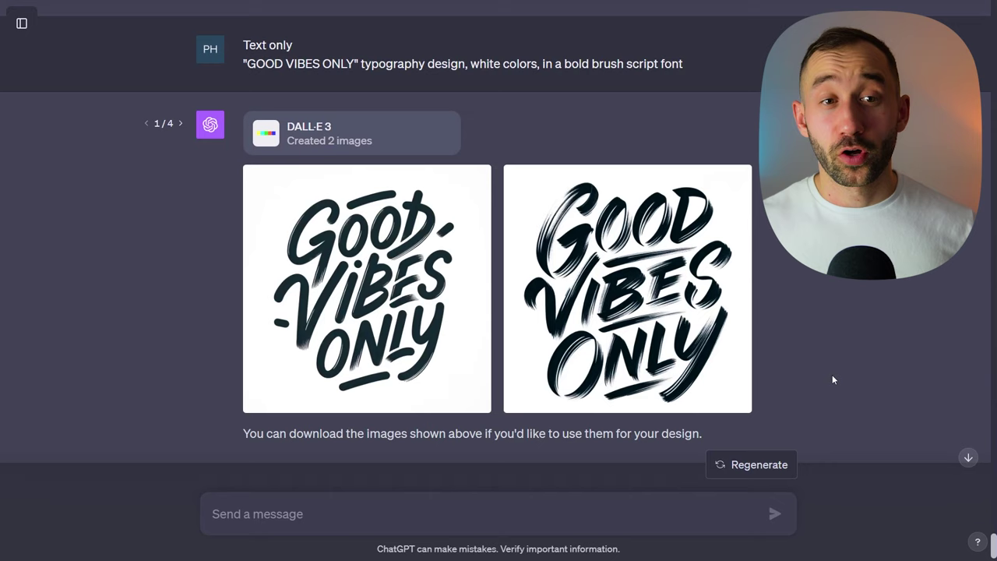
Step: Bring the GOOD VIBES ONLY prompt's version 1/4 brush-script designs into view
{"action": "mouse_move", "coordinate": [737, 361]}
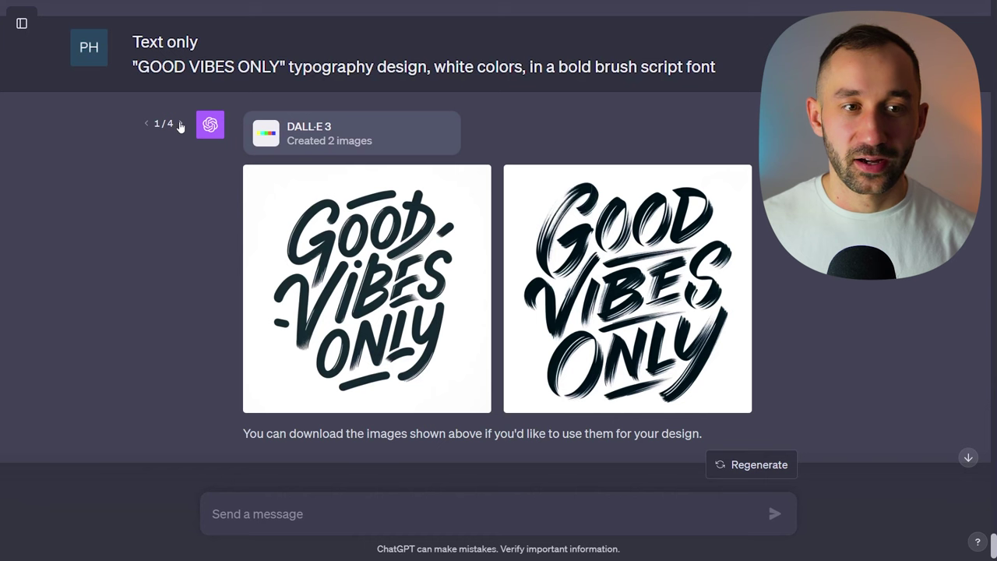
Step: Browse GOOD VIBES ONLY versions, enlarging images, then return to version 1
{"action": "left_click", "coordinate": [182, 124]}
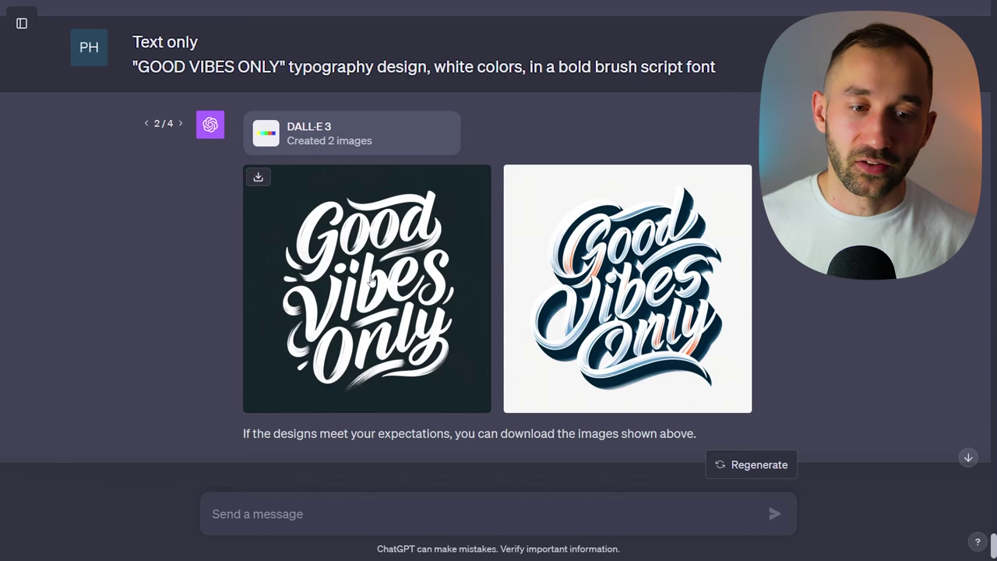
{"action": "left_click", "coordinate": [311, 319]}
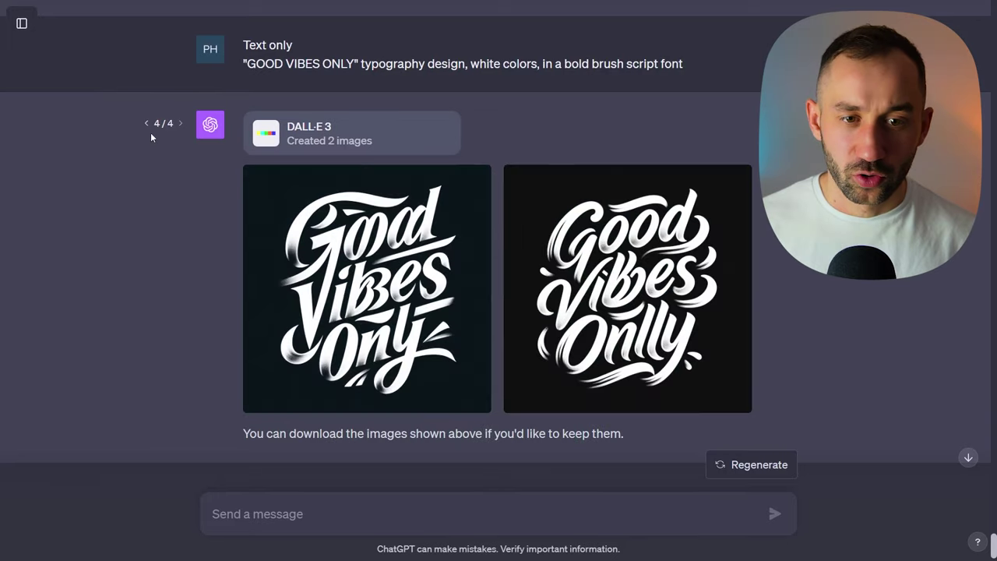
{"action": "left_click", "coordinate": [145, 125]}
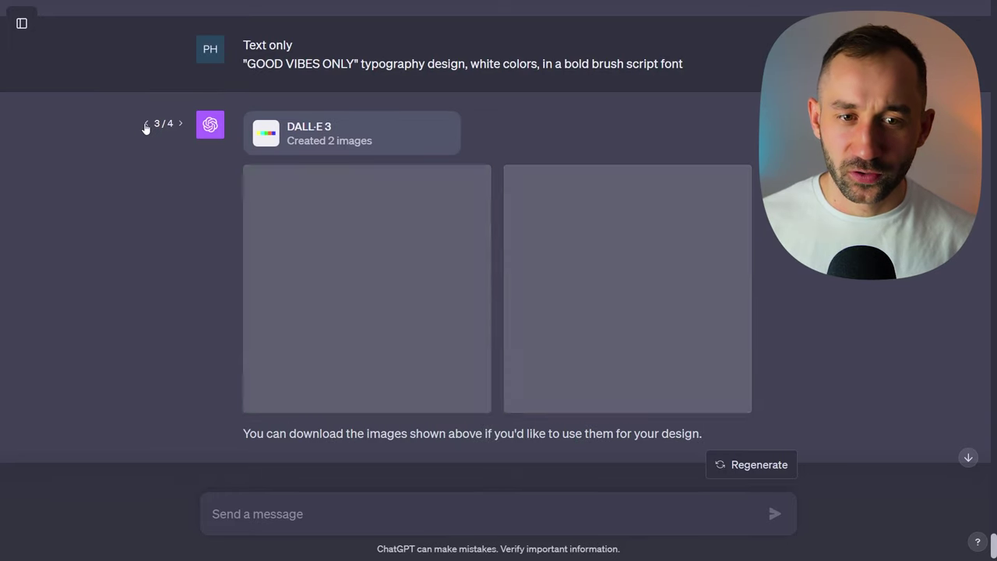
{"action": "left_click", "coordinate": [448, 343]}
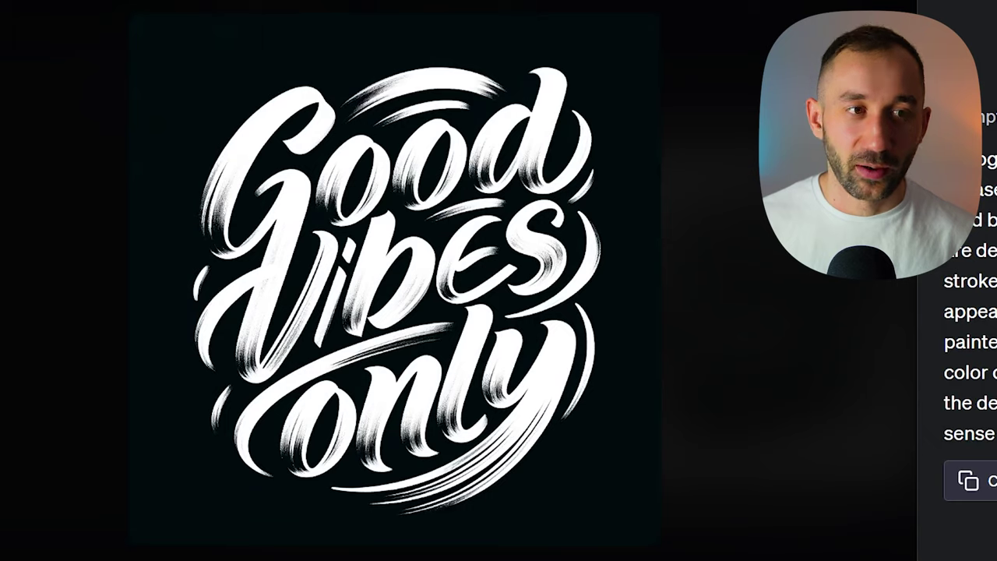
{"action": "key", "text": "Escape"}
{"action": "left_click", "coordinate": [146, 125]}
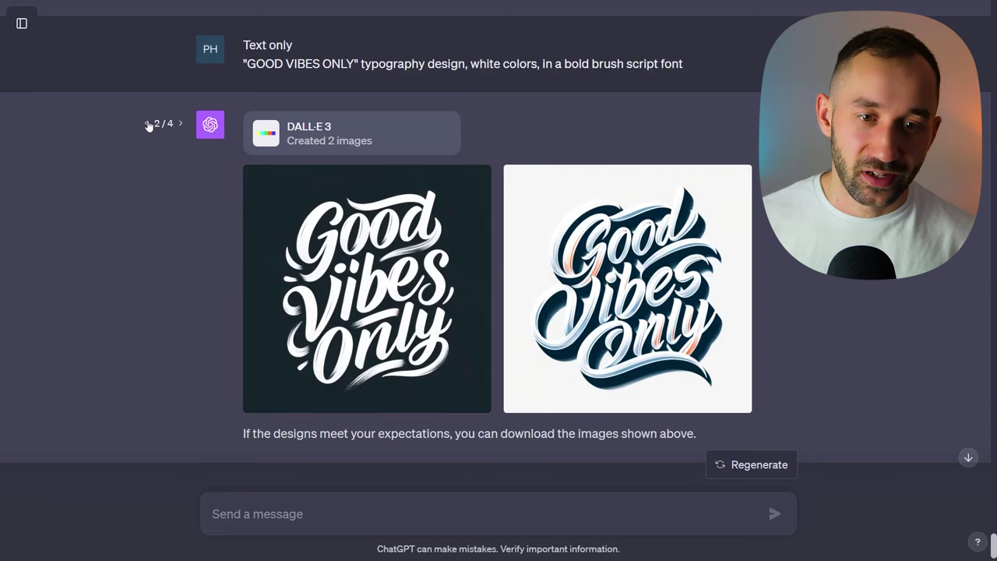
{"action": "left_click", "coordinate": [147, 125]}
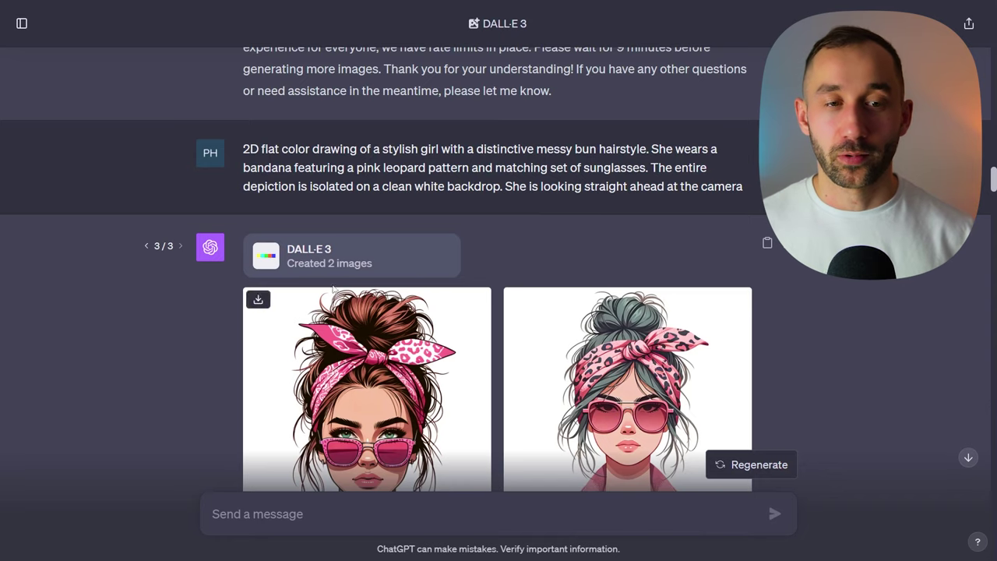
Step: Compare both messy-bun girl illustrations enlarged, then return to the chat
{"action": "scroll", "coordinate": [447, 160], "scroll_direction": "down", "scroll_amount": 1}
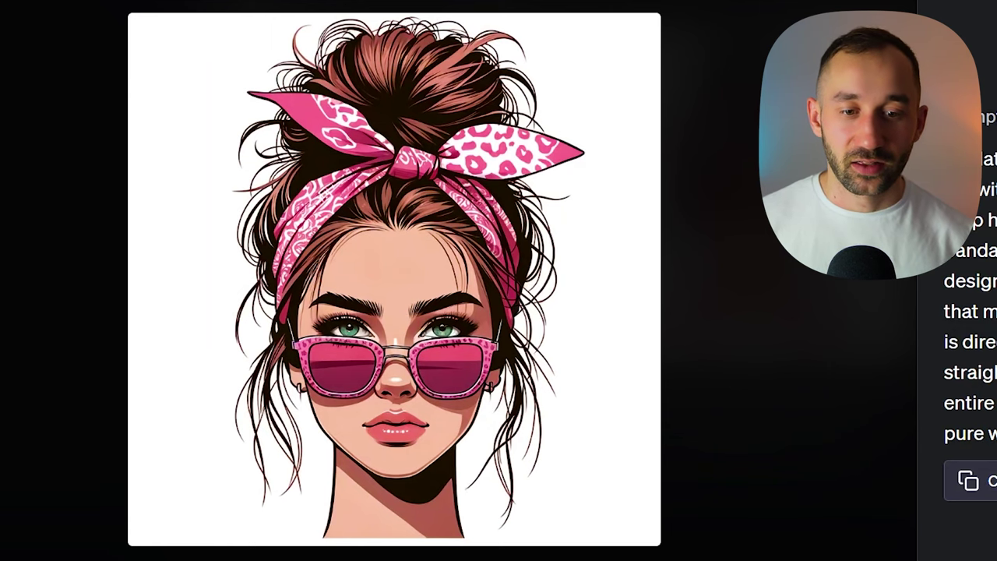
{"action": "key", "text": "Right"}
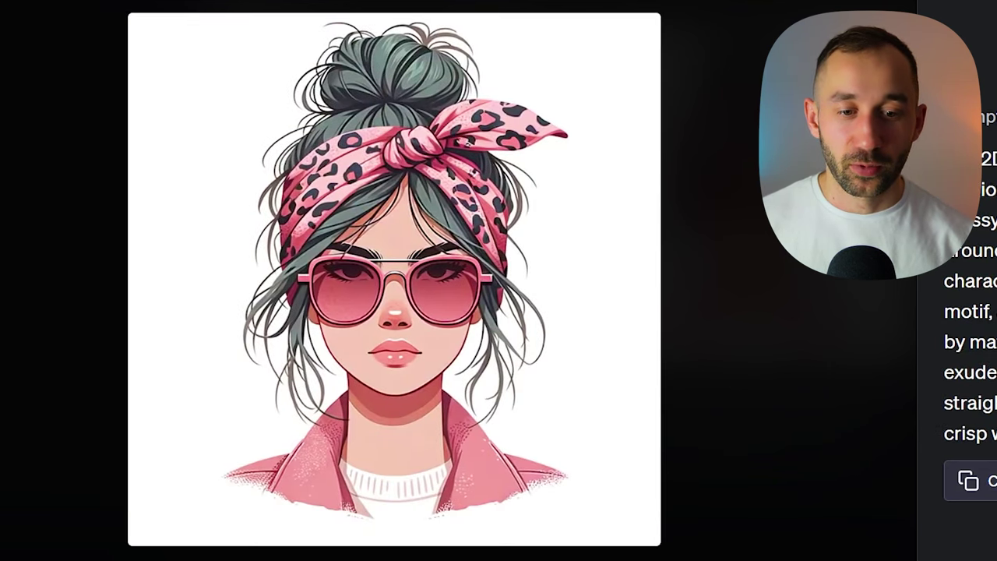
{"action": "key", "text": "Left"}
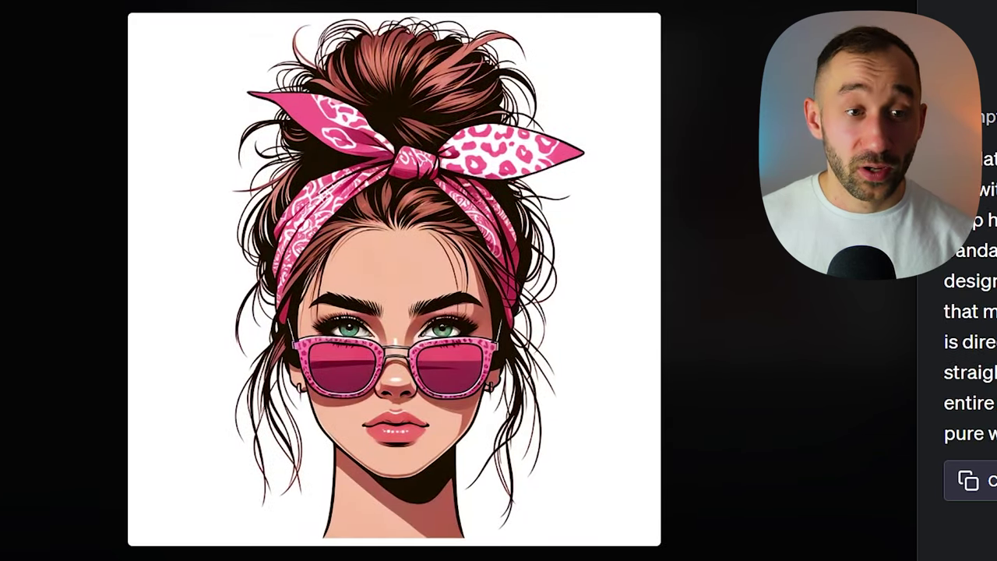
{"action": "left_click", "coordinate": [111, 143]}
Step: Page Mom of a Warrior versions back to 3 and 2, enlarging images
{"action": "scroll", "coordinate": [545, 268], "scroll_direction": "down", "scroll_amount": 3}
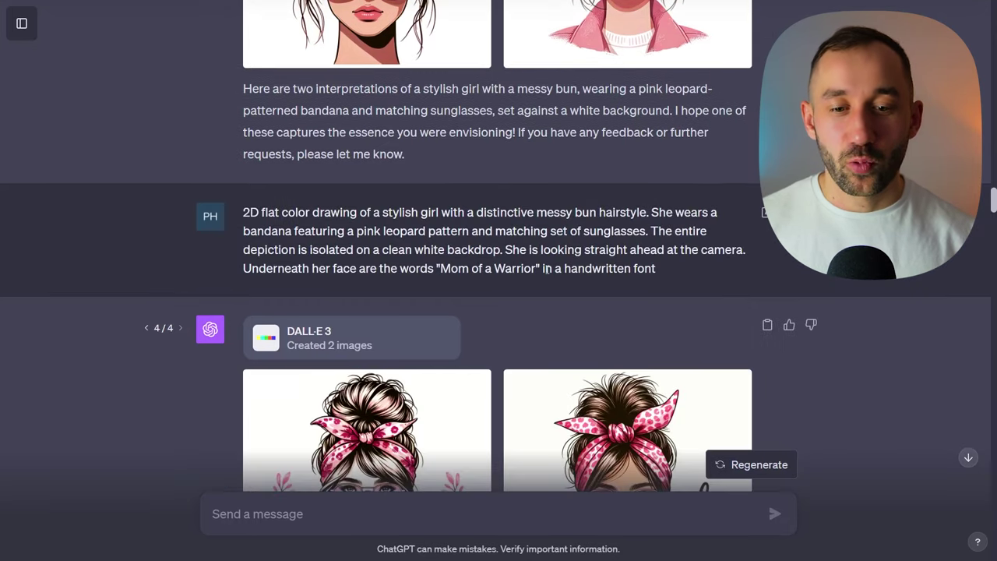
{"action": "scroll", "coordinate": [546, 268], "scroll_direction": "down", "scroll_amount": 1}
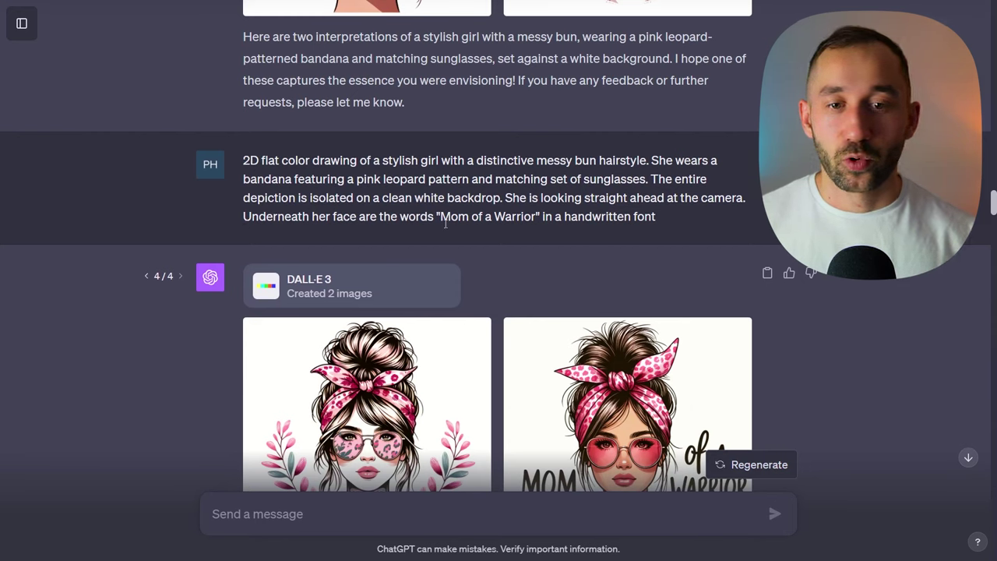
{"action": "scroll", "coordinate": [517, 163], "scroll_direction": "down", "scroll_amount": 1}
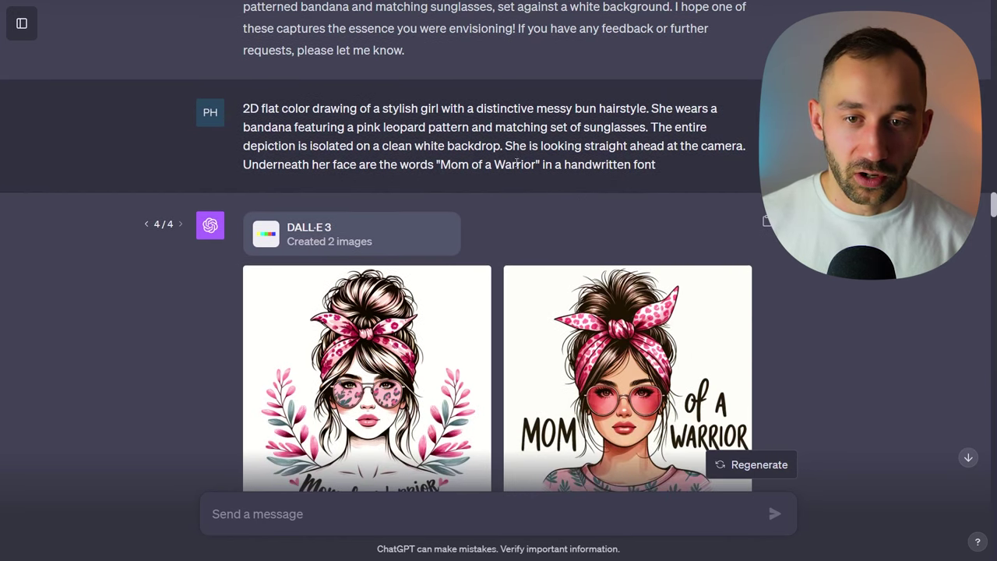
{"action": "scroll", "coordinate": [516, 163], "scroll_direction": "down", "scroll_amount": 2}
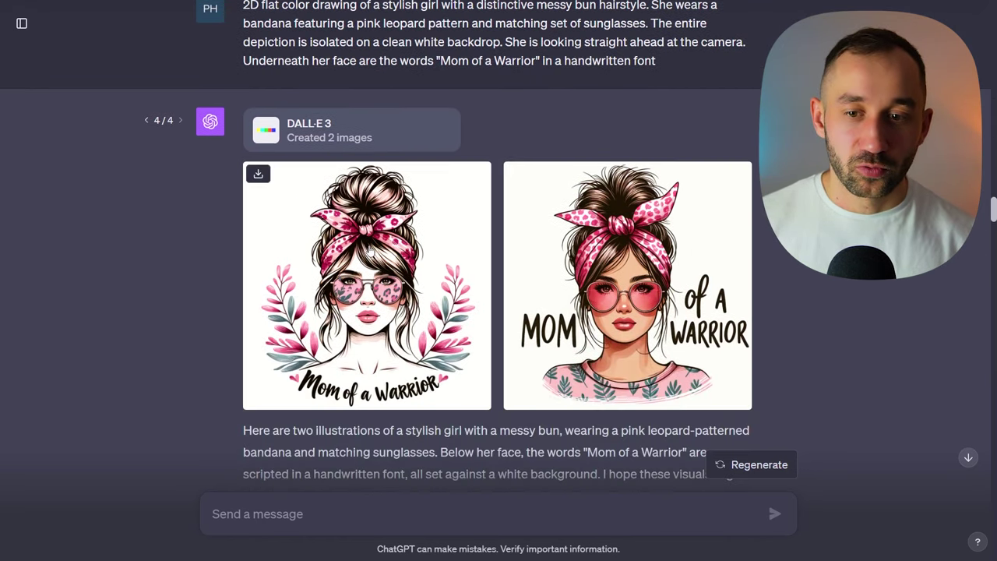
{"action": "left_click", "coordinate": [146, 121]}
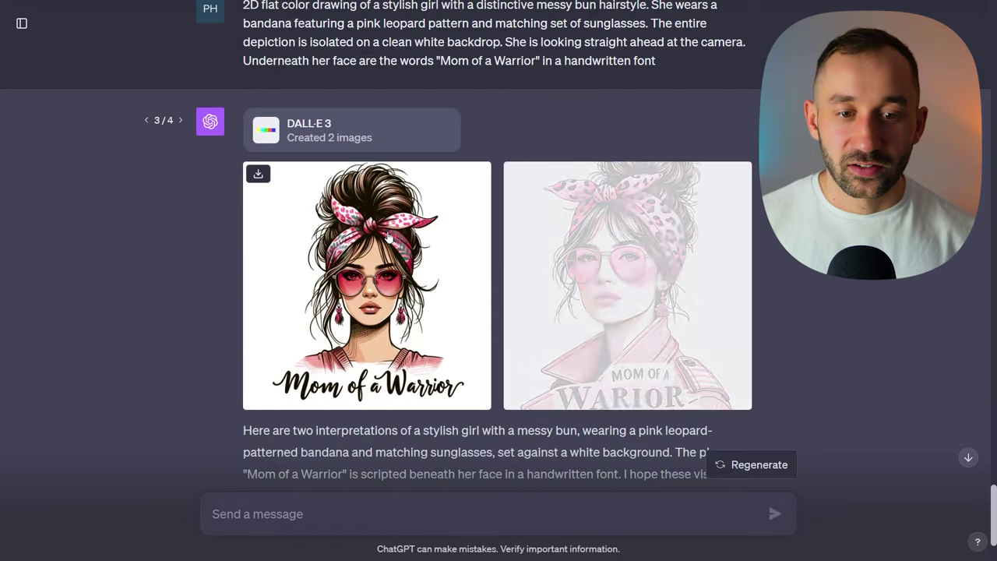
{"action": "left_click", "coordinate": [419, 310]}
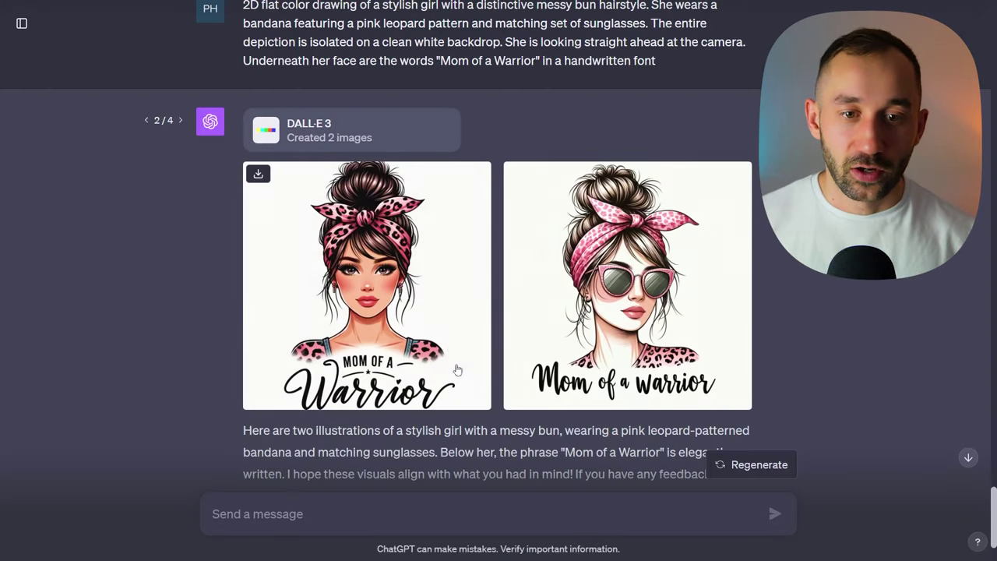
{"action": "left_click", "coordinate": [383, 325]}
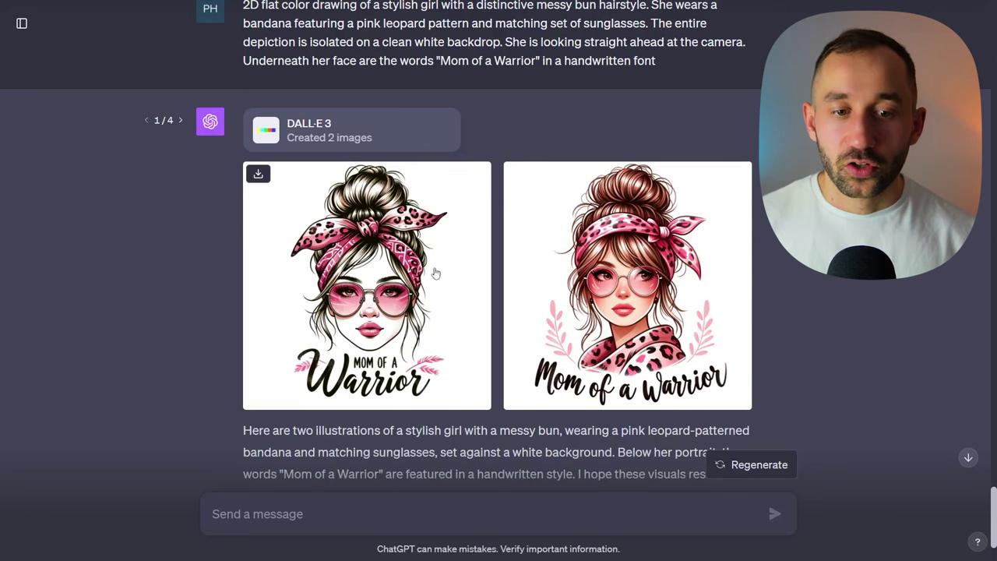
{"action": "left_click", "coordinate": [434, 272]}
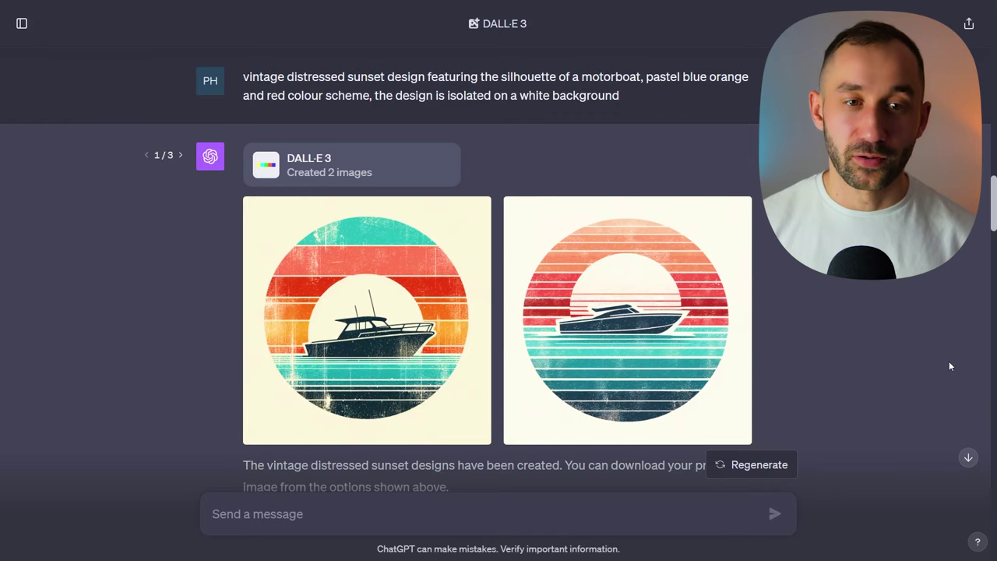
Step: Scroll up slightly to the motorboat sunset prompt's images
{"action": "scroll", "coordinate": [315, 113], "scroll_direction": "up", "scroll_amount": 1}
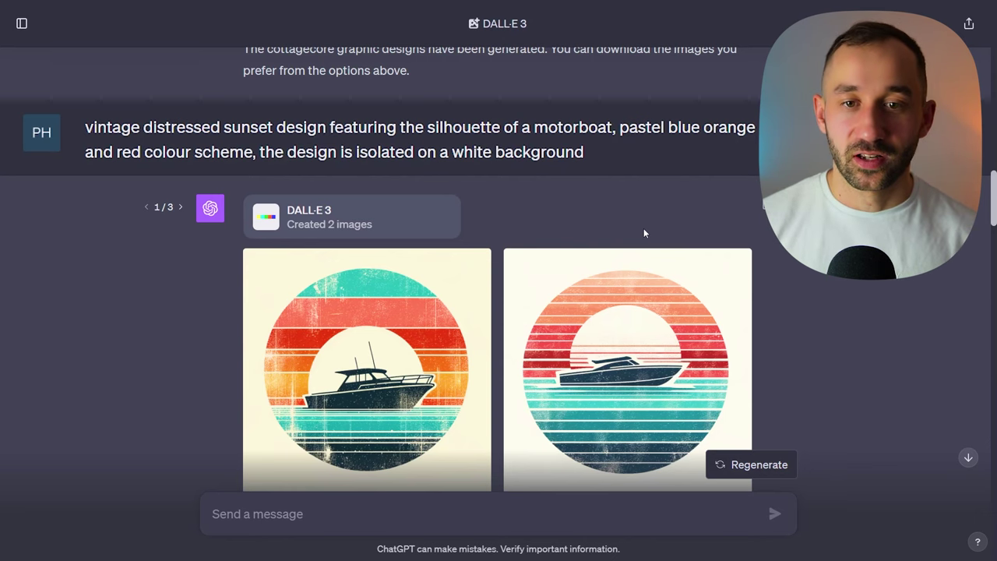
Step: View the first motorboat sunset designs full-screen, including BOATING LEGEND, then switch to version 2
{"action": "left_click", "coordinate": [367, 367]}
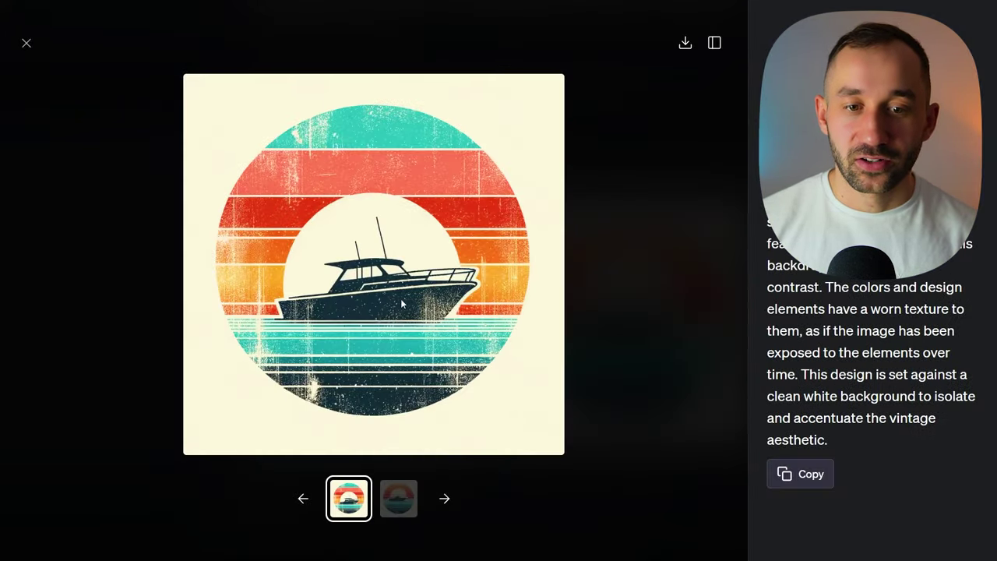
{"action": "left_click", "coordinate": [397, 502]}
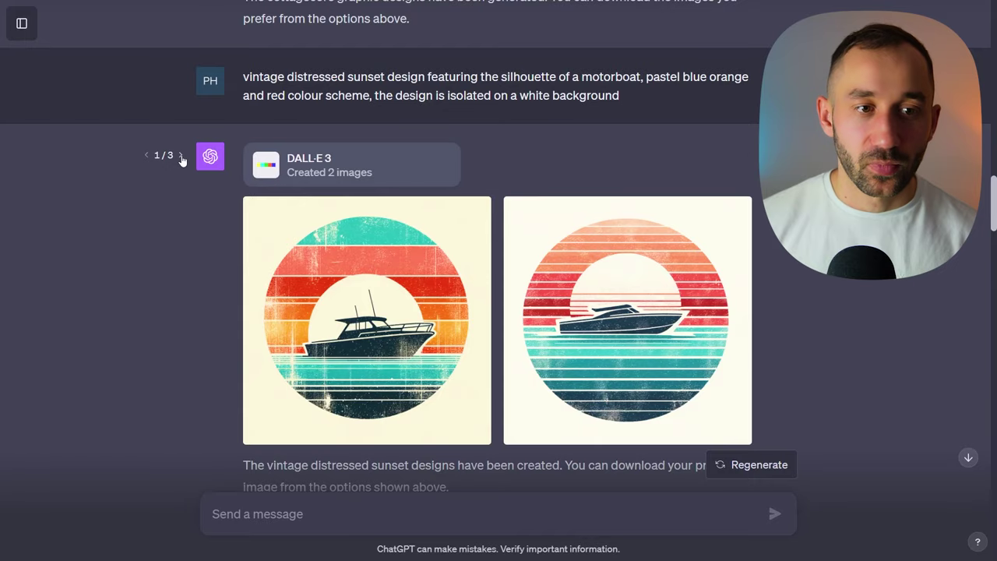
{"action": "left_click", "coordinate": [181, 156]}
{"action": "scroll", "coordinate": [218, 195], "scroll_direction": "down", "scroll_amount": 1}
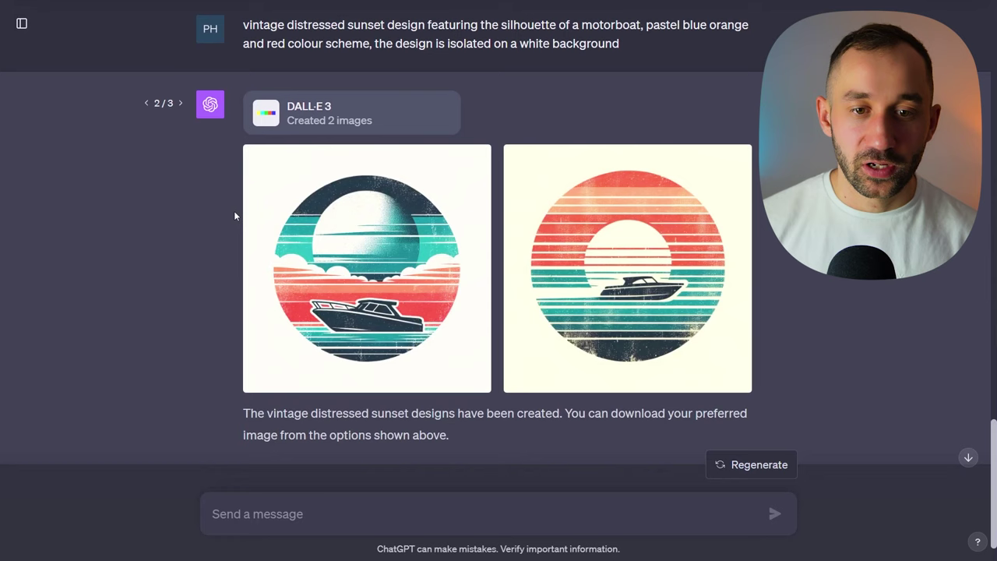
Step: Switch to the third motorboat sunset version and view both of its designs enlarged
{"action": "left_click", "coordinate": [180, 103]}
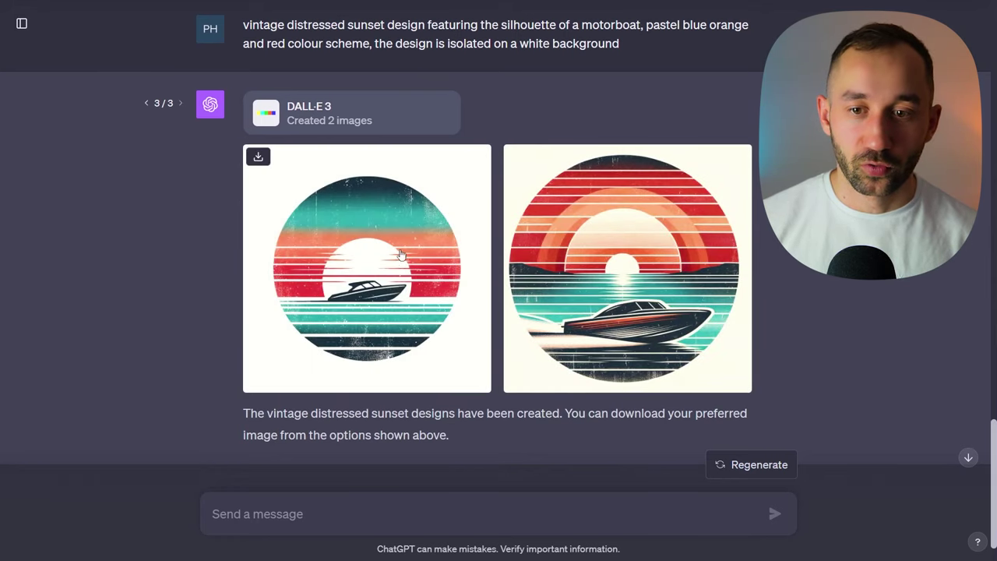
{"action": "left_click", "coordinate": [408, 257]}
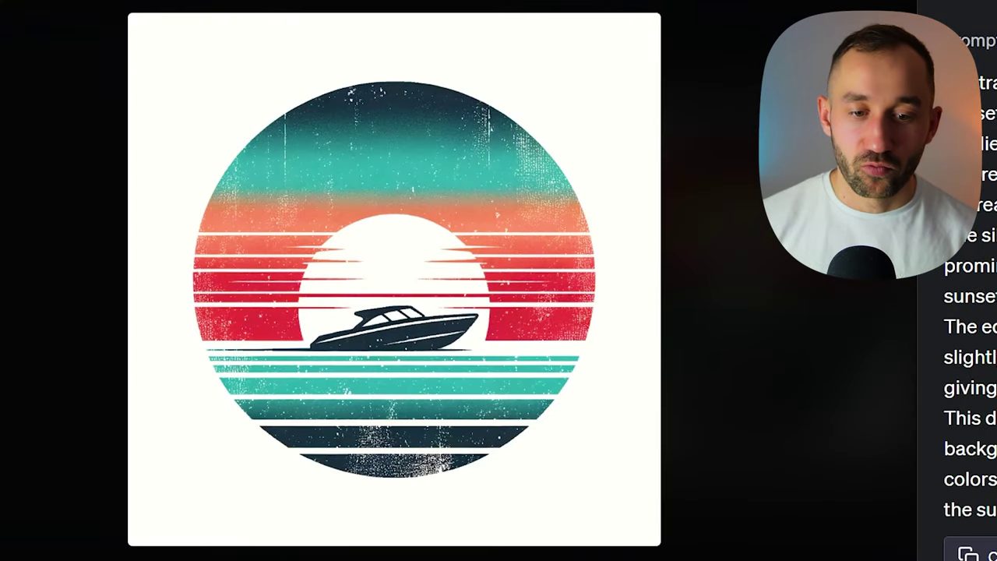
{"action": "key", "text": "Right"}
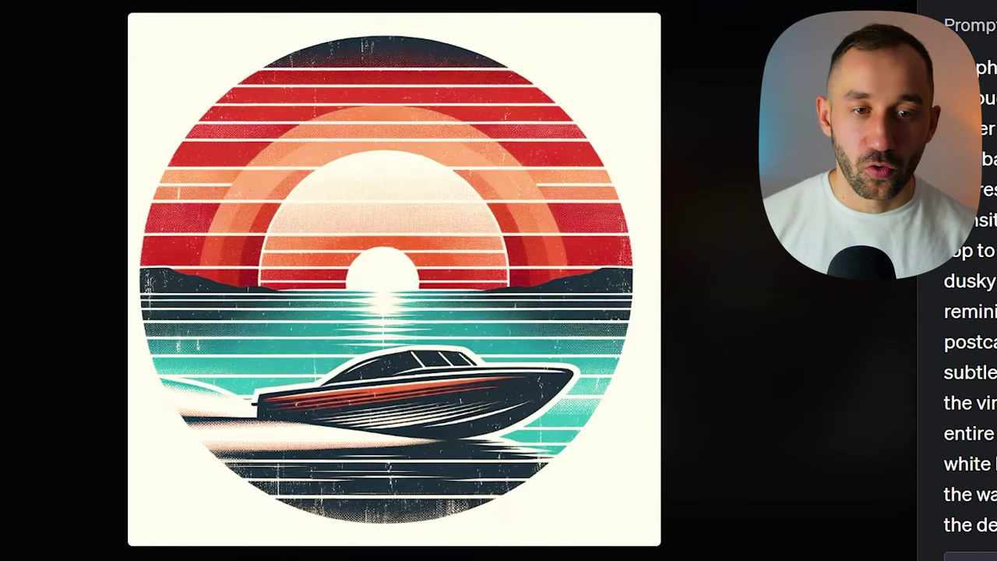
{"action": "key", "text": "Left"}
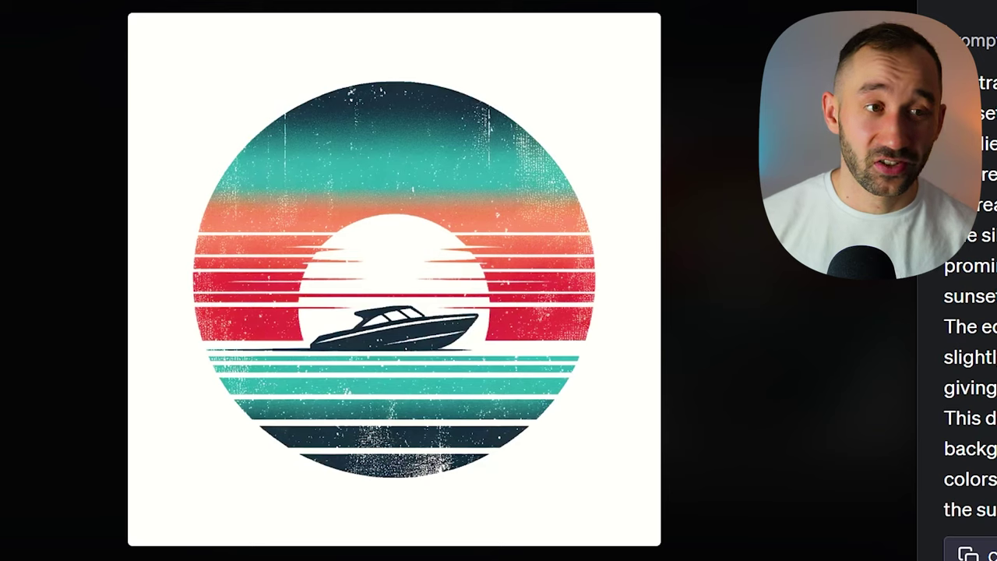
{"action": "left_click", "coordinate": [23, 43]}
Step: Return to the second set of sunset designs and scroll down to the cottagecore frog prompt
{"action": "left_click", "coordinate": [147, 104]}
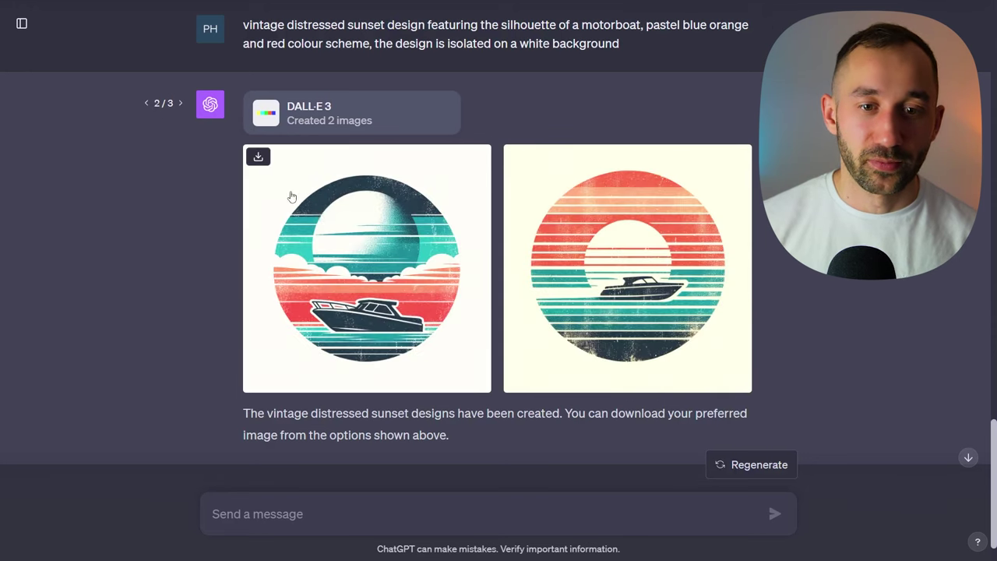
{"action": "scroll", "coordinate": [491, 177], "scroll_direction": "up", "scroll_amount": 2}
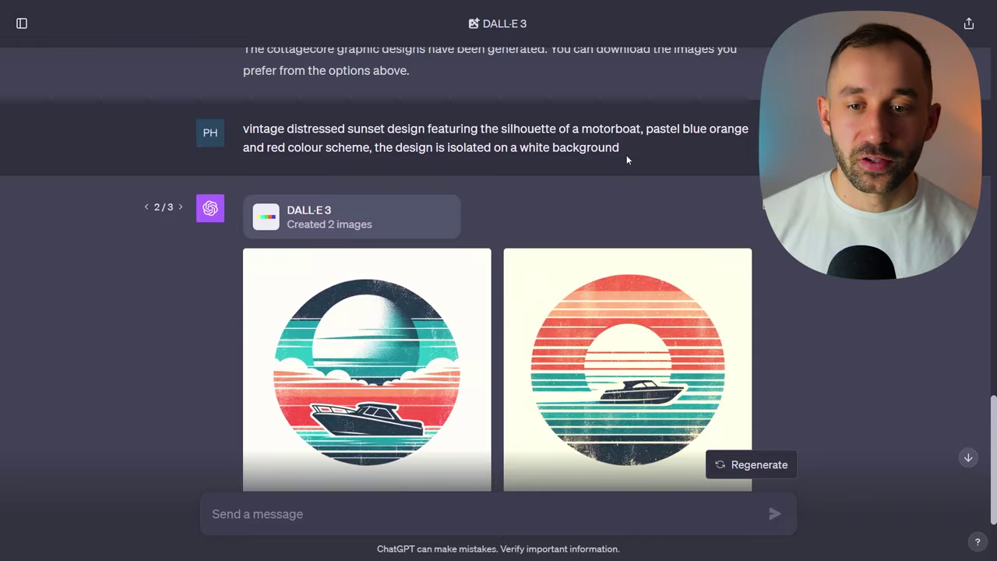
{"action": "scroll", "coordinate": [626, 160], "scroll_direction": "down", "scroll_amount": 1}
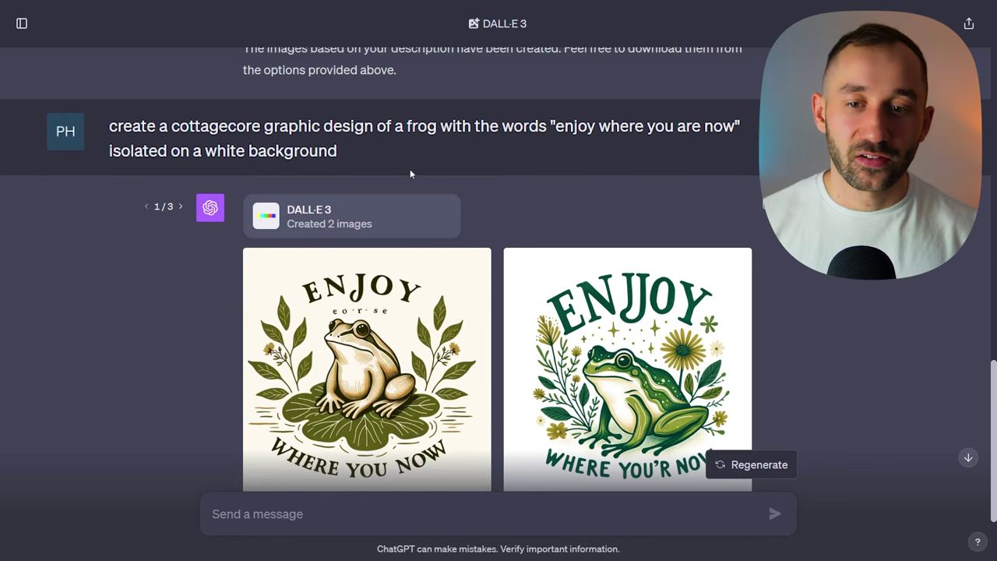
Step: Enlarge the right version-1 frog design, then switch to frog version 2/3
{"action": "left_click", "coordinate": [746, 285]}
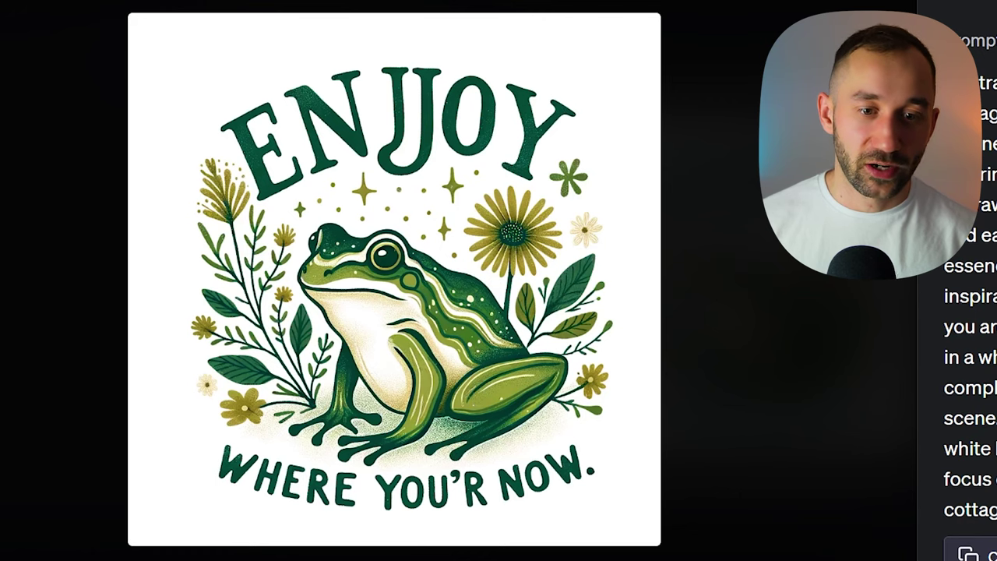
{"action": "left_click", "coordinate": [24, 44]}
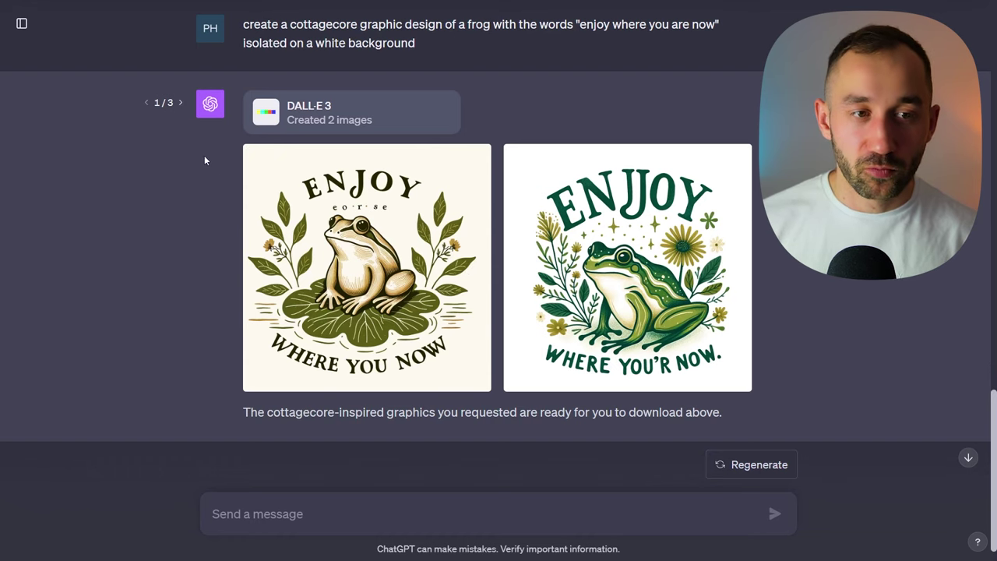
{"action": "left_click", "coordinate": [181, 103]}
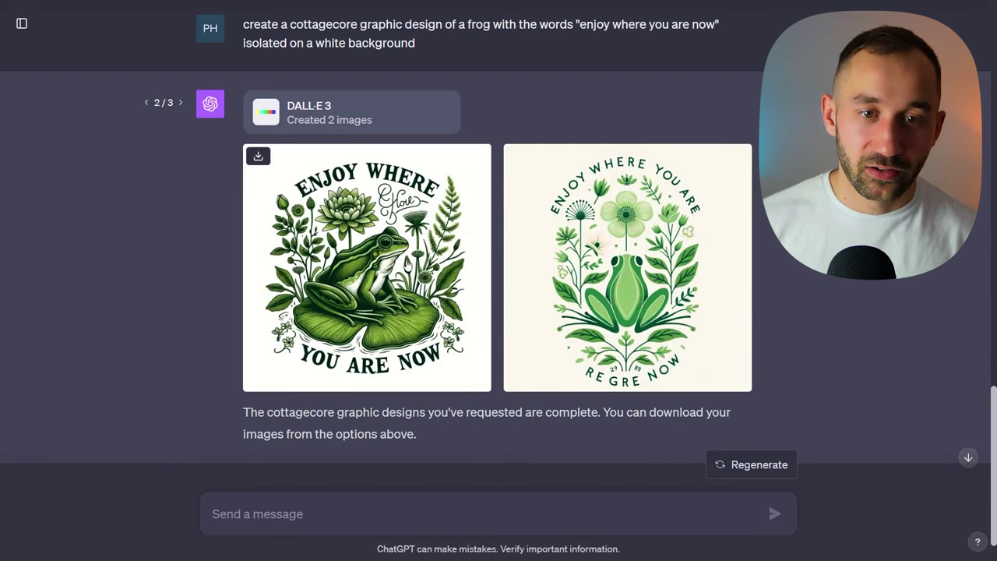
Step: View both version-2 frog designs enlarged, then switch to version 3/3 and enlarge its first frog
{"action": "left_click", "coordinate": [433, 272]}
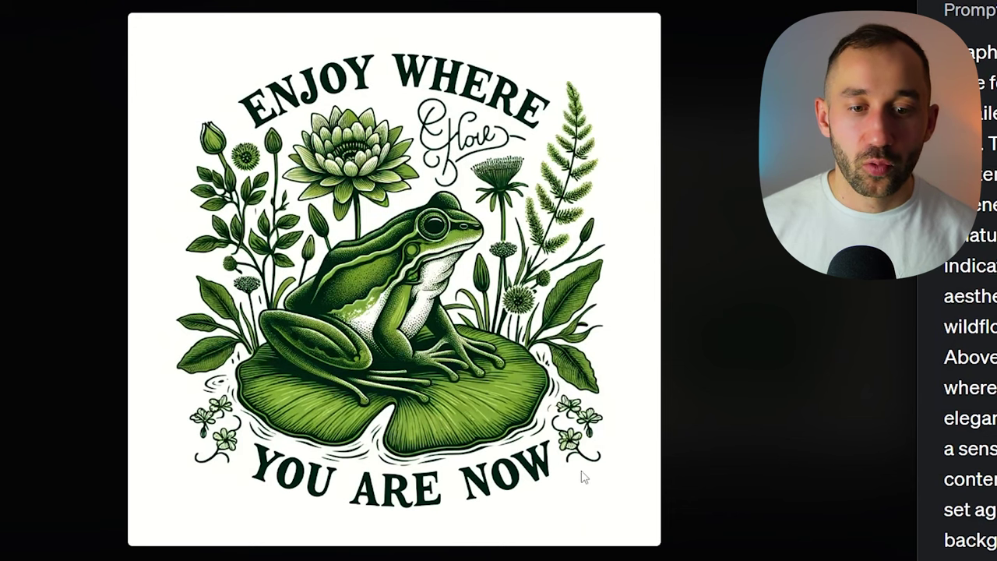
{"action": "key", "text": "Right"}
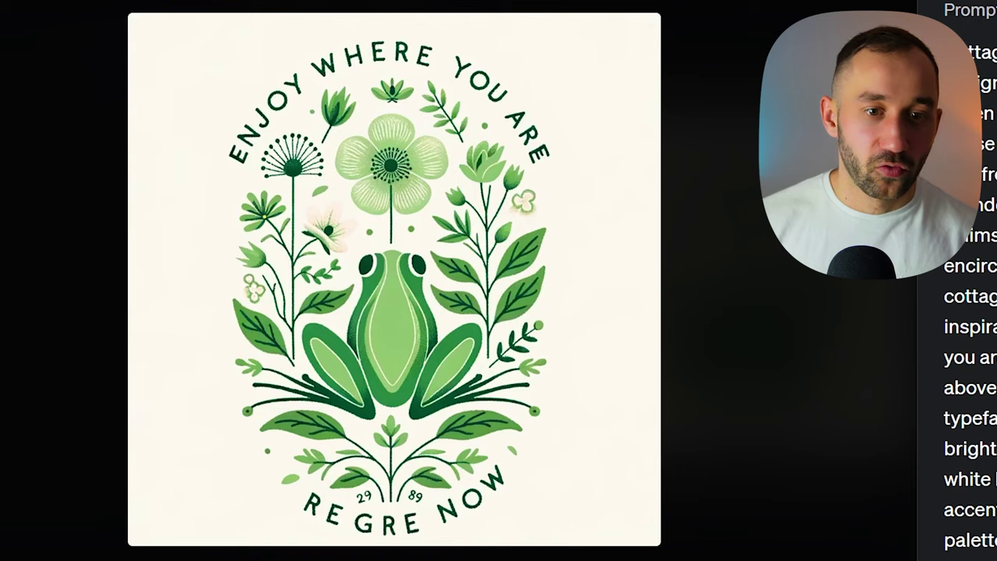
{"action": "key", "text": "Escape"}
{"action": "left_click", "coordinate": [182, 103]}
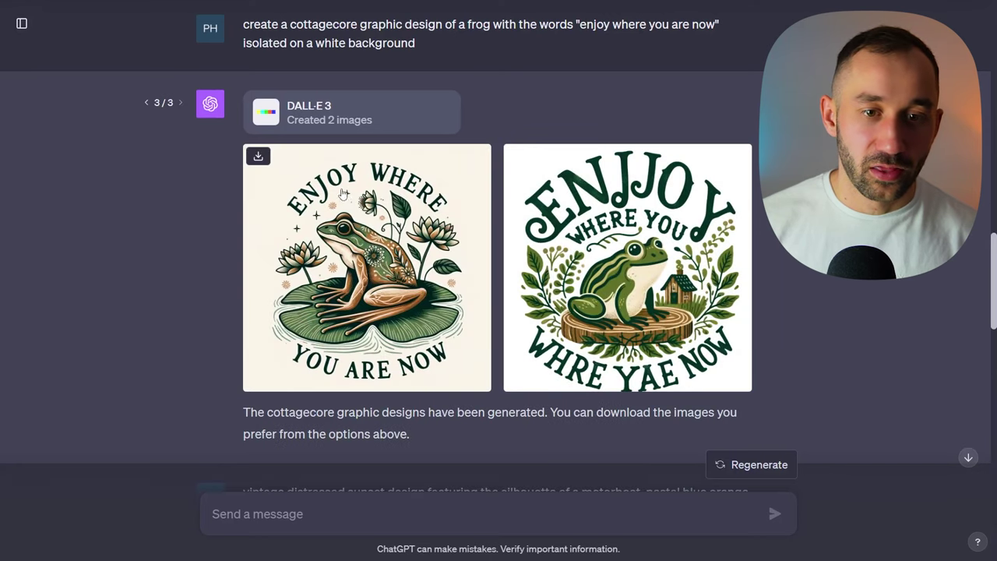
{"action": "left_click", "coordinate": [356, 364]}
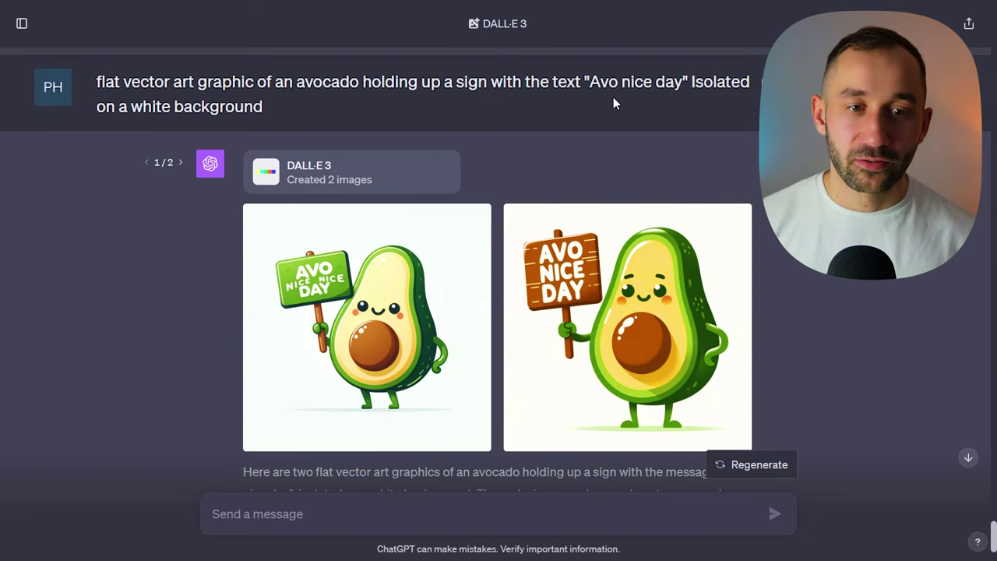
Step: View the green-sign and wooden-sign avocado designs full-screen
{"action": "left_click", "coordinate": [366, 328]}
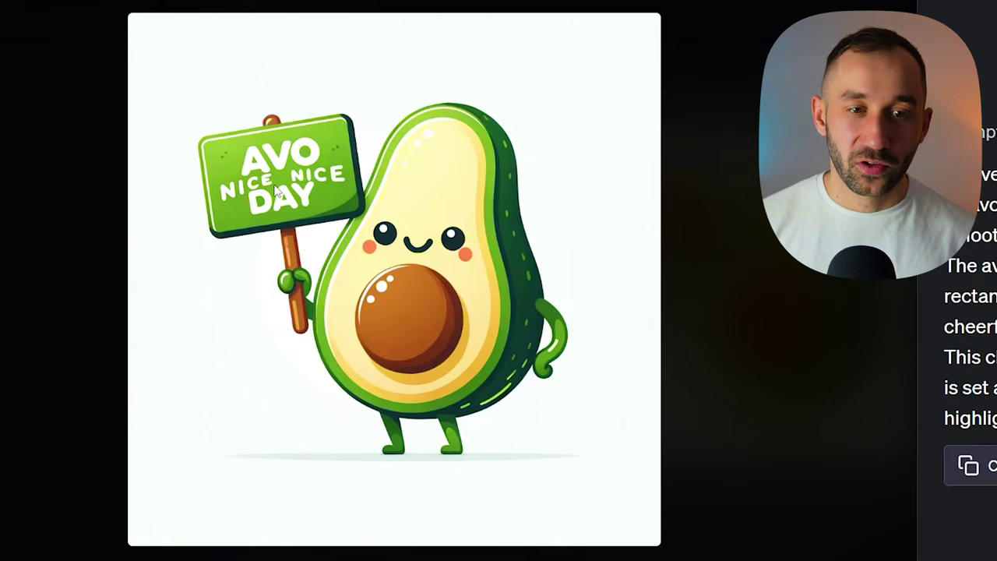
{"action": "key", "text": "Right"}
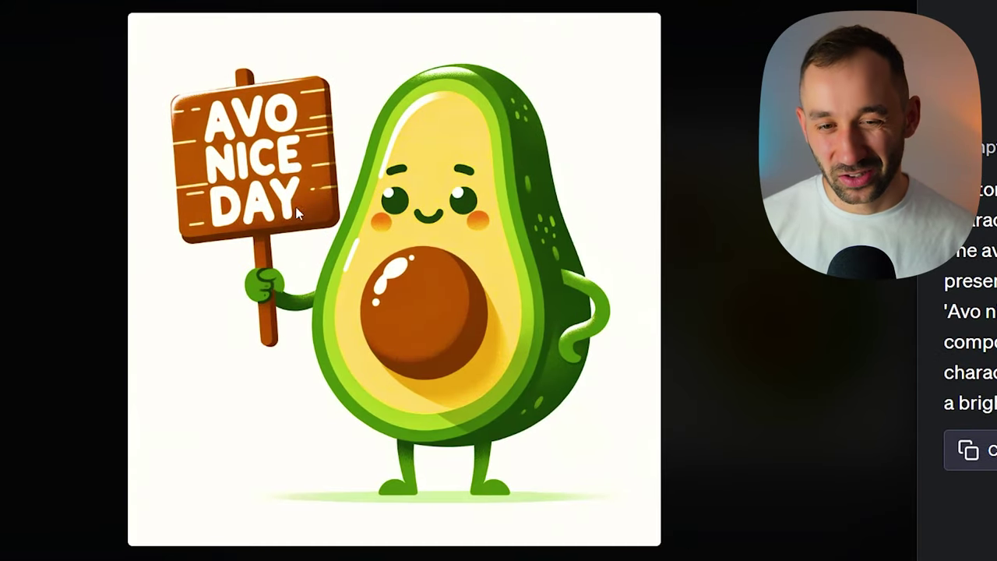
{"action": "key", "text": "Escape"}
Step: Switch to avocado version 2/2 and view its designs enlarged, including the white-sign avocado
{"action": "left_click", "coordinate": [181, 110]}
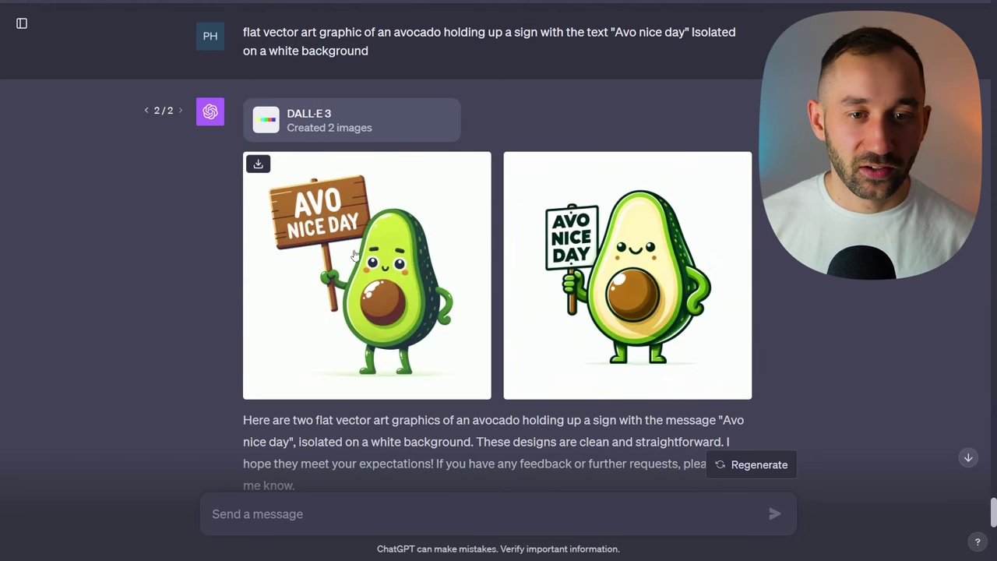
{"action": "left_click", "coordinate": [335, 257]}
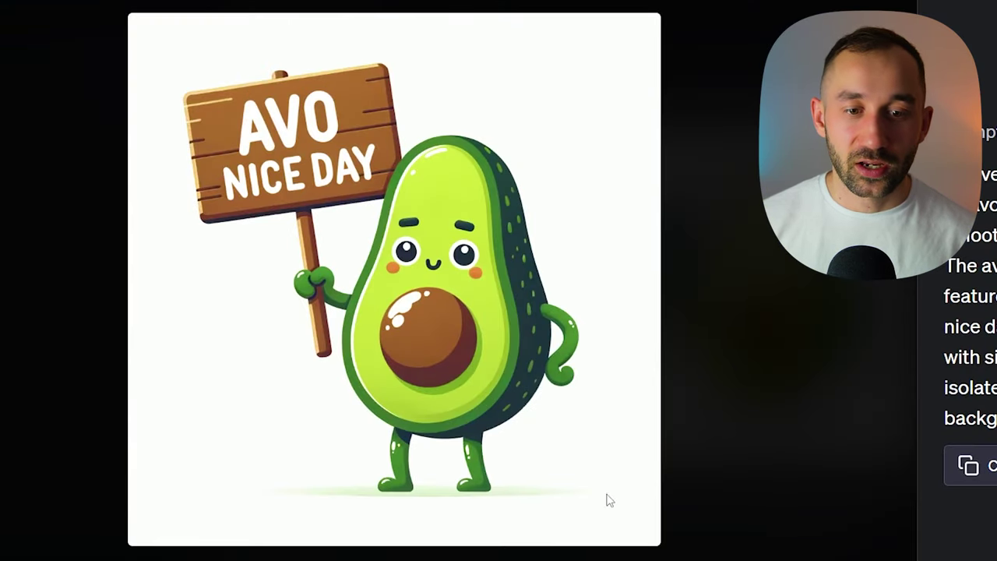
{"action": "key", "text": "Right"}
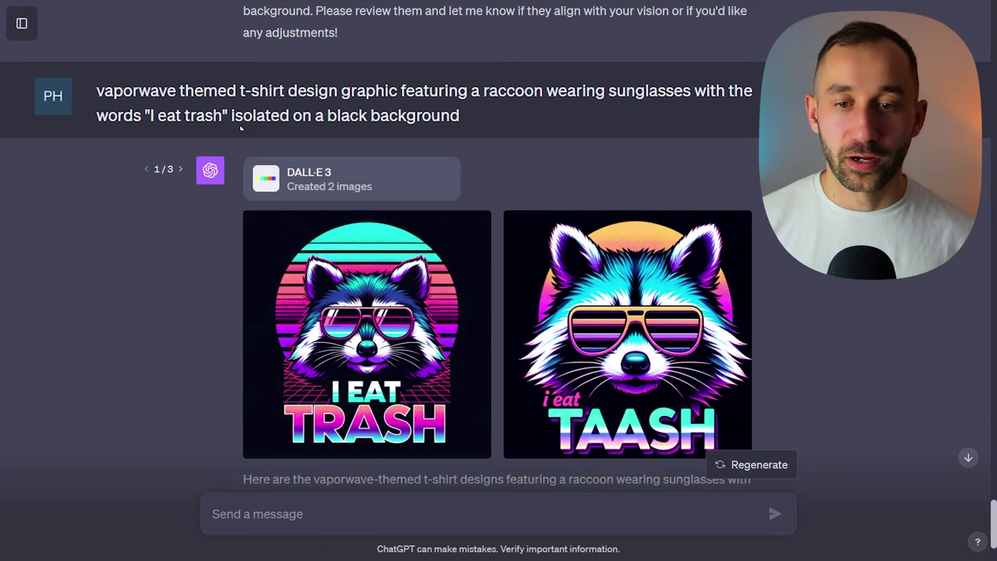
Step: View both version-1 raccoon designs, including I EAT TRASH, full-screen
{"action": "left_click", "coordinate": [366, 335]}
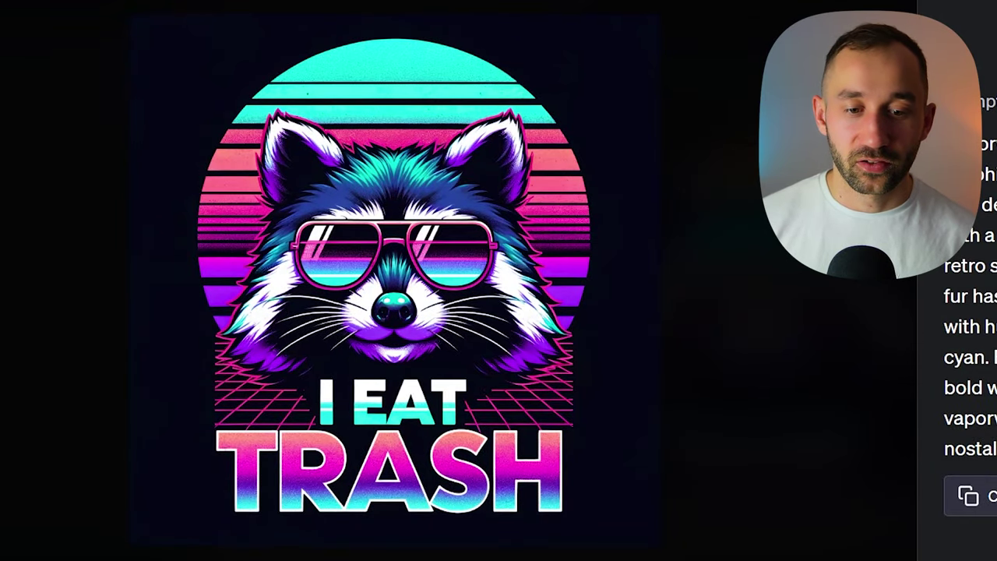
{"action": "key", "text": "Right"}
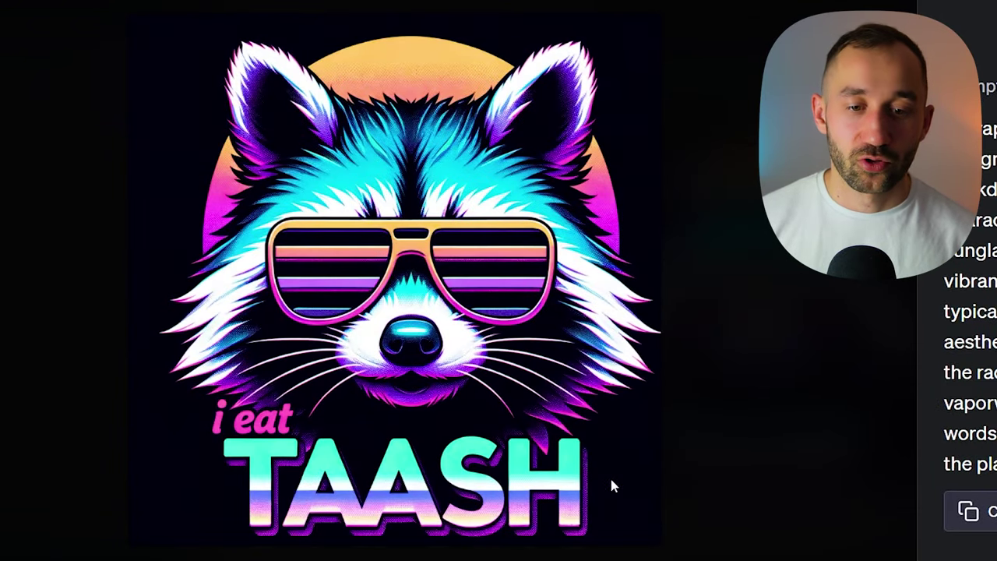
{"action": "key", "text": "Escape"}
Step: Step through raccoon versions 2/3 and 3/3, enlarge the left design, then scroll to the Bigfoot prompt
{"action": "left_click", "coordinate": [181, 117]}
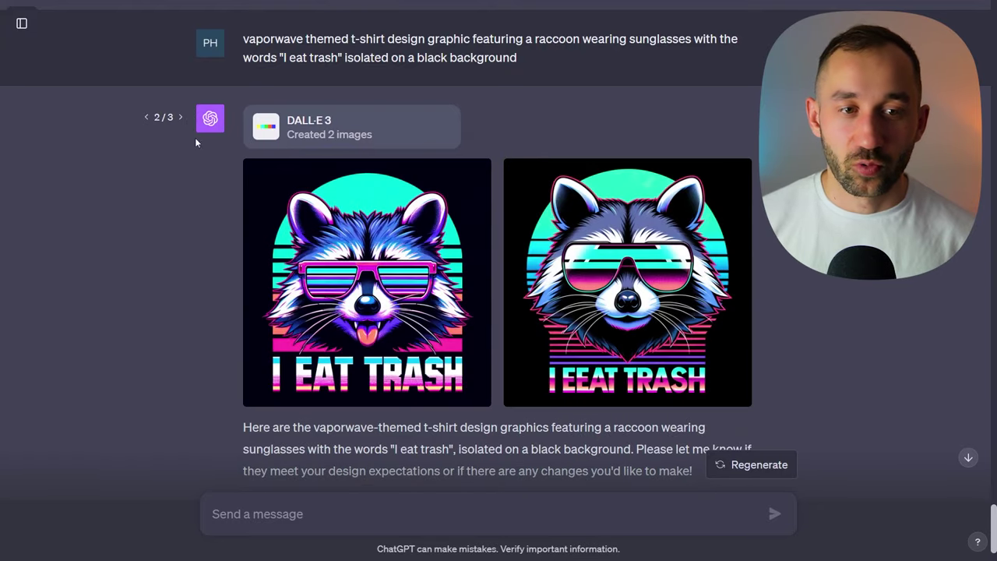
{"action": "left_click", "coordinate": [181, 117]}
{"action": "left_click", "coordinate": [341, 307]}
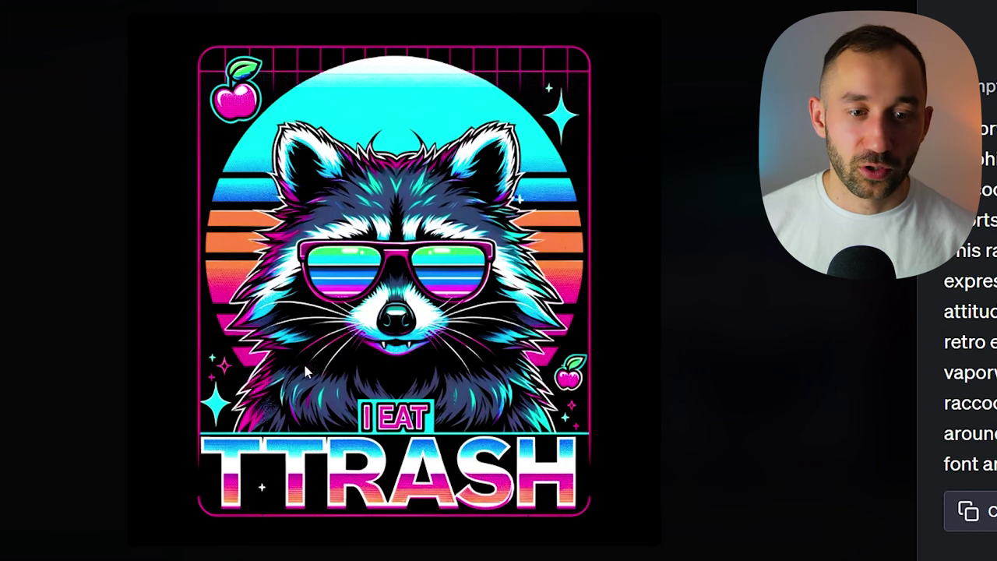
{"action": "left_click", "coordinate": [22, 21]}
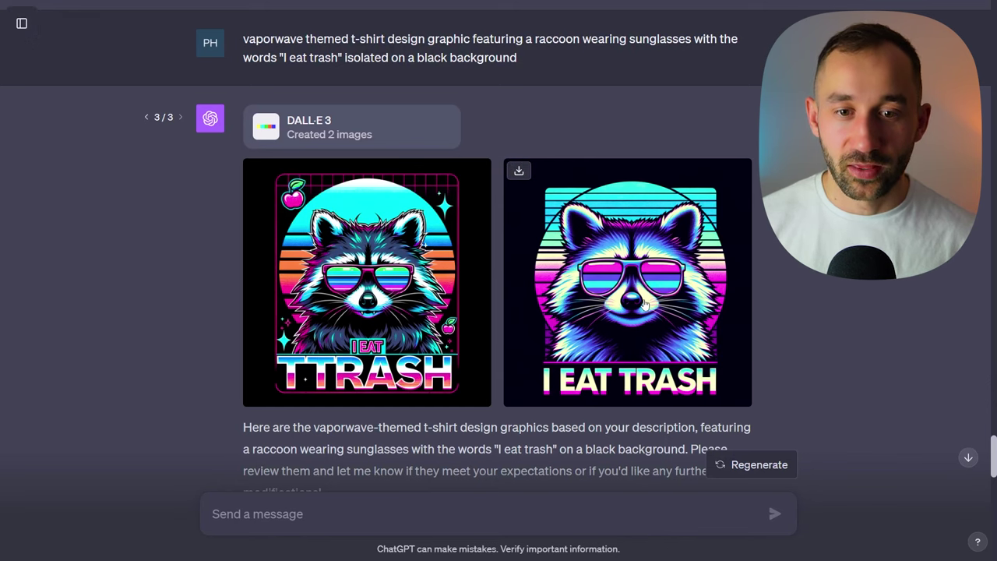
{"action": "scroll", "coordinate": [649, 295], "scroll_direction": "down", "scroll_amount": 7}
{"action": "scroll", "coordinate": [650, 301], "scroll_direction": "down", "scroll_amount": 6}
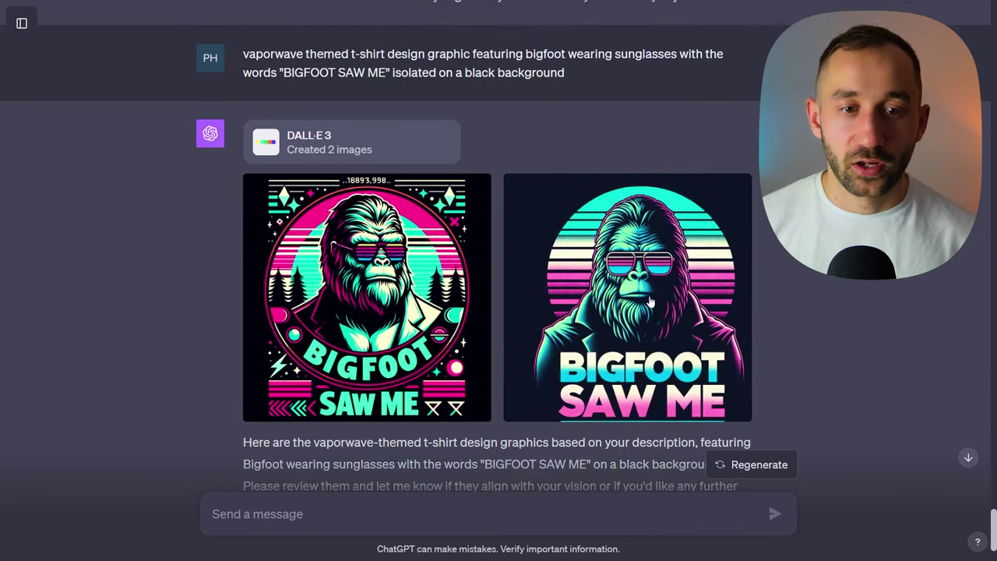
{"action": "left_click", "coordinate": [650, 301]}
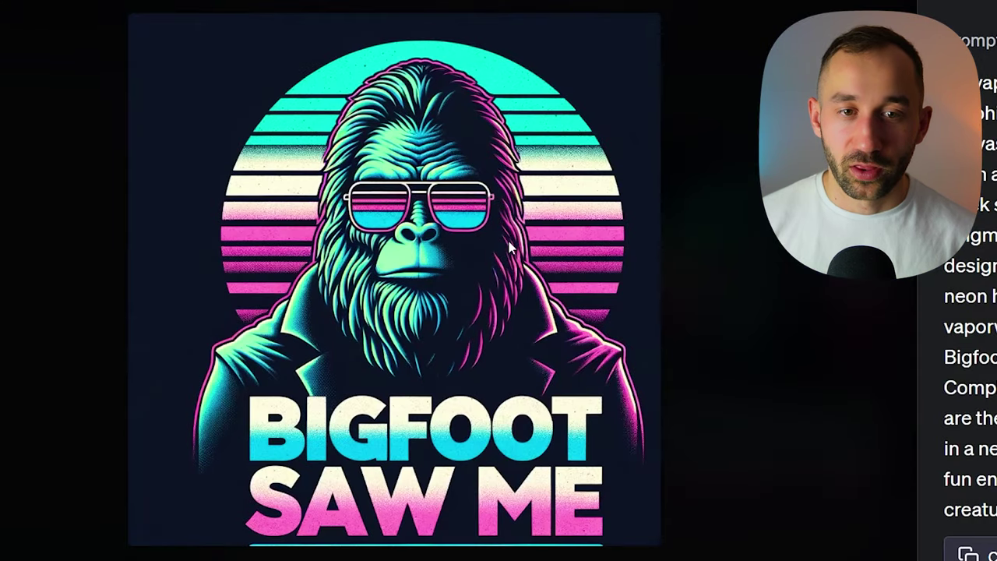